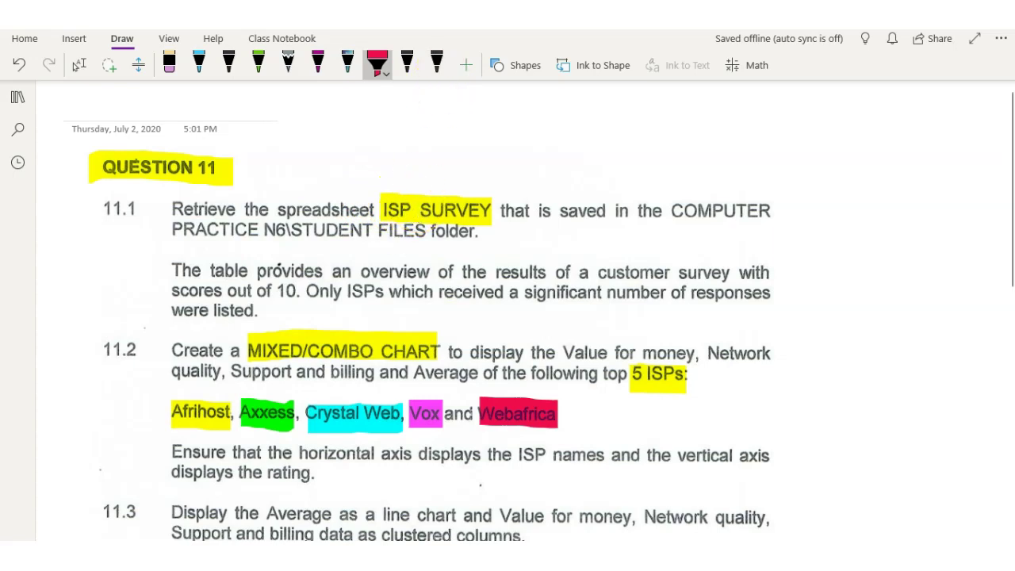
Review the ISP names and header cells A1:E1 in the survey table, then go to the exam PDF
left_click(442, 555)
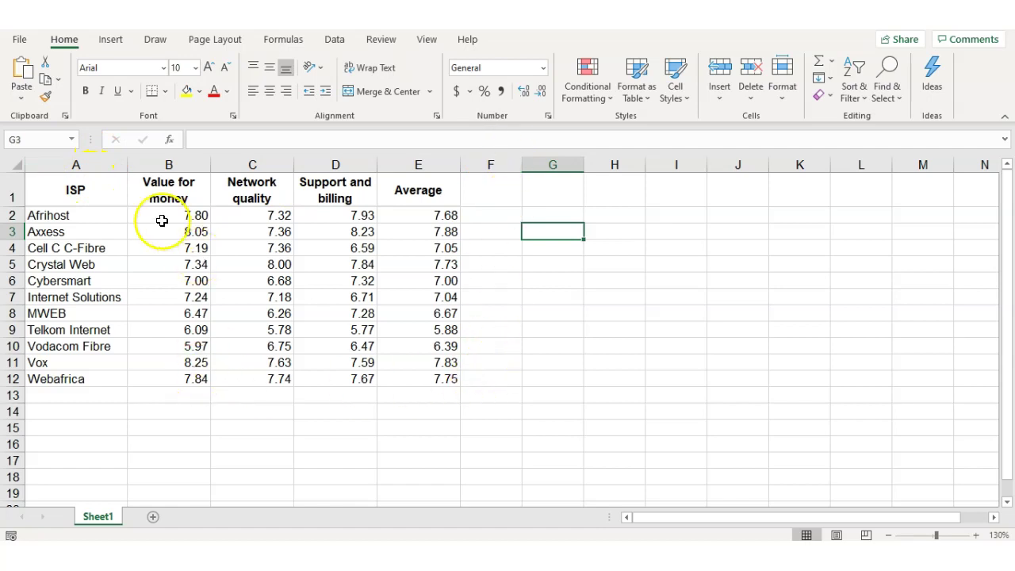
left_click_drag(67, 248, 74, 399)
left_click_drag(46, 199, 442, 198)
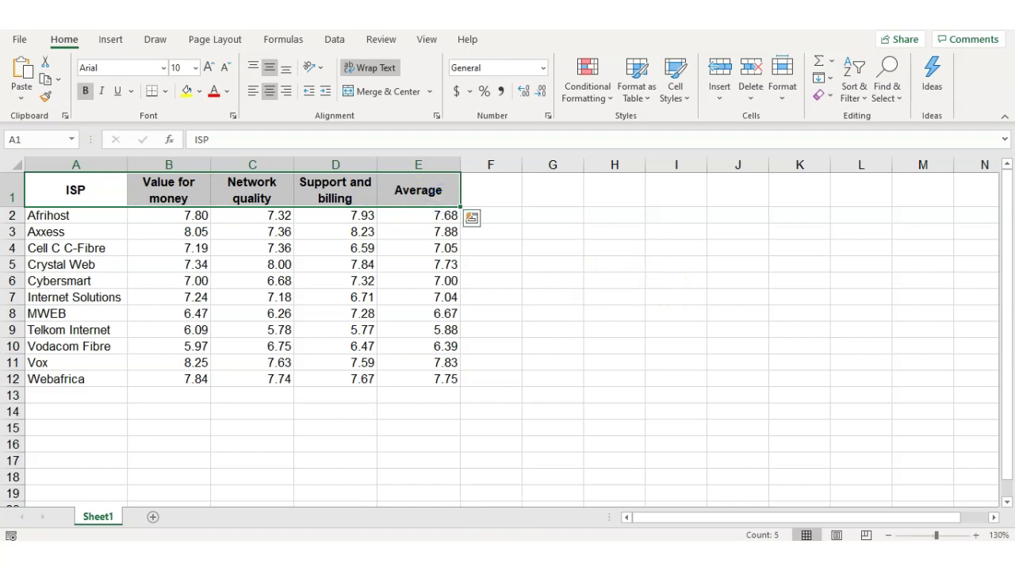
key("alt+Tab")
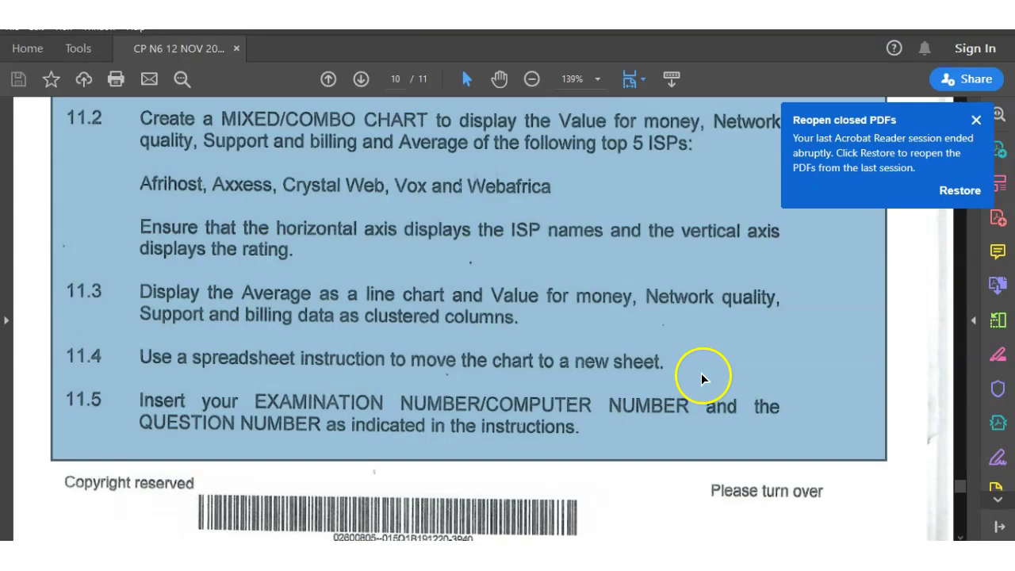
Scroll the exam PDF to Question 11 items 11.2–11.5 describing the five-ISP combo chart
scroll(744, 450, "down", 1)
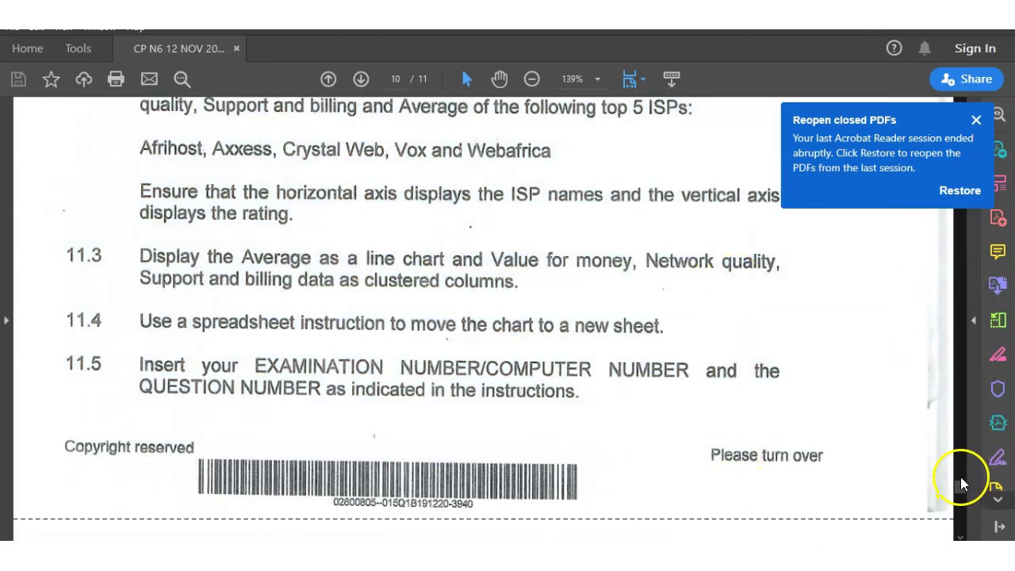
scroll(961, 482, "down", 12)
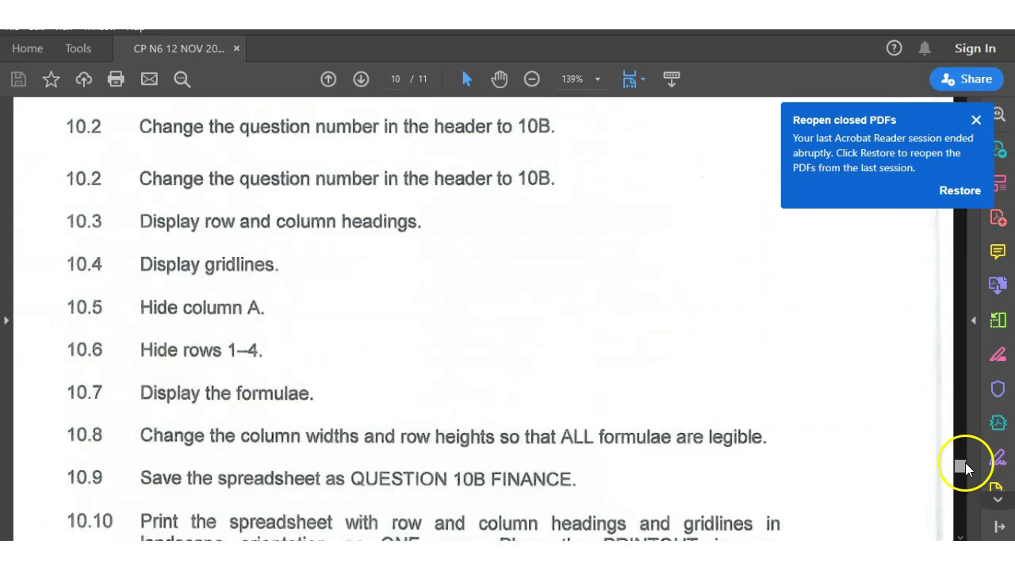
left_click_drag(966, 464, 972, 476)
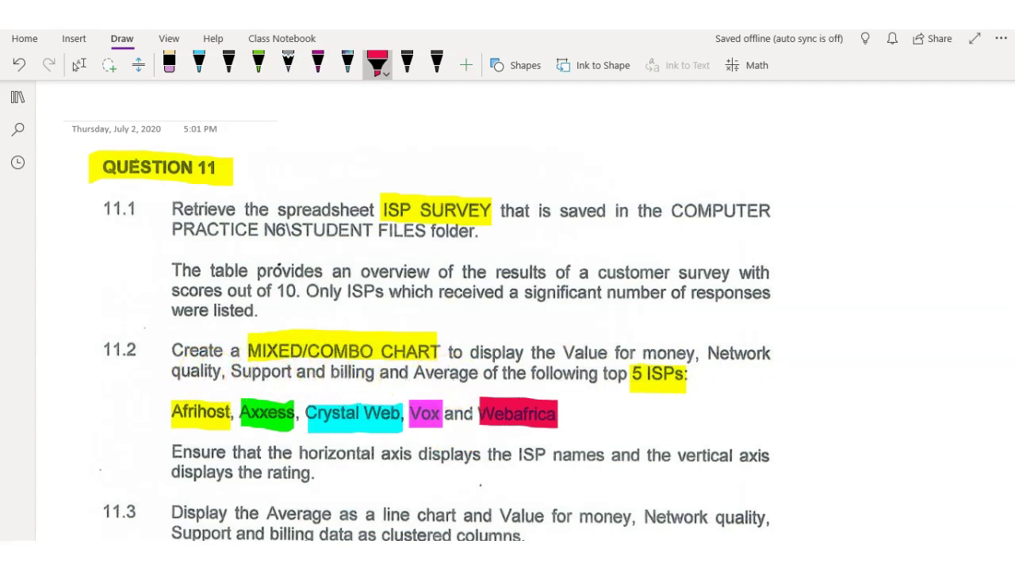
Build a multi-range selection of A1:E3, A5:E5 and A11:E12 as the chart data
key("alt+Tab")
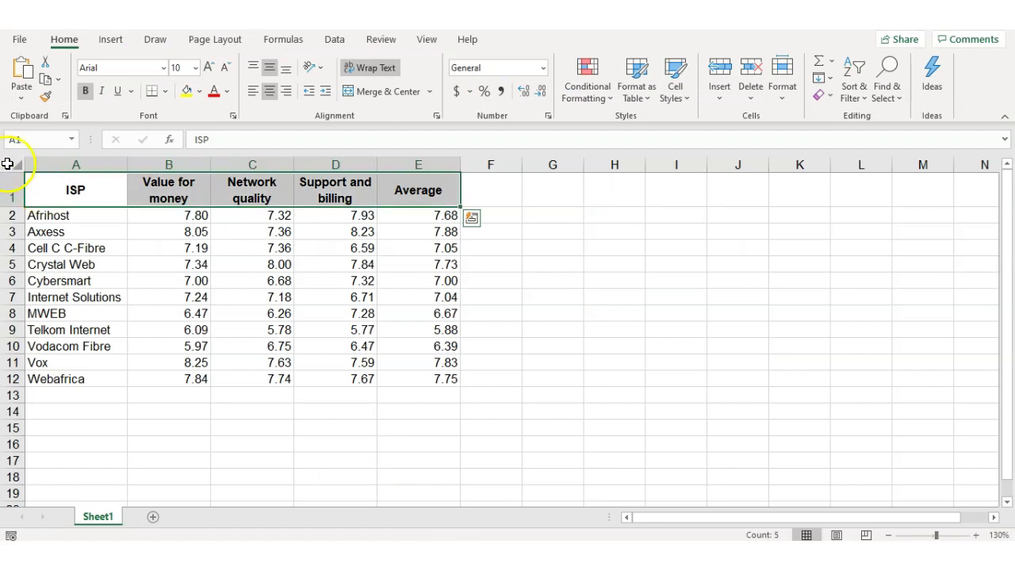
left_click(107, 232)
left_click_drag(53, 188, 427, 187)
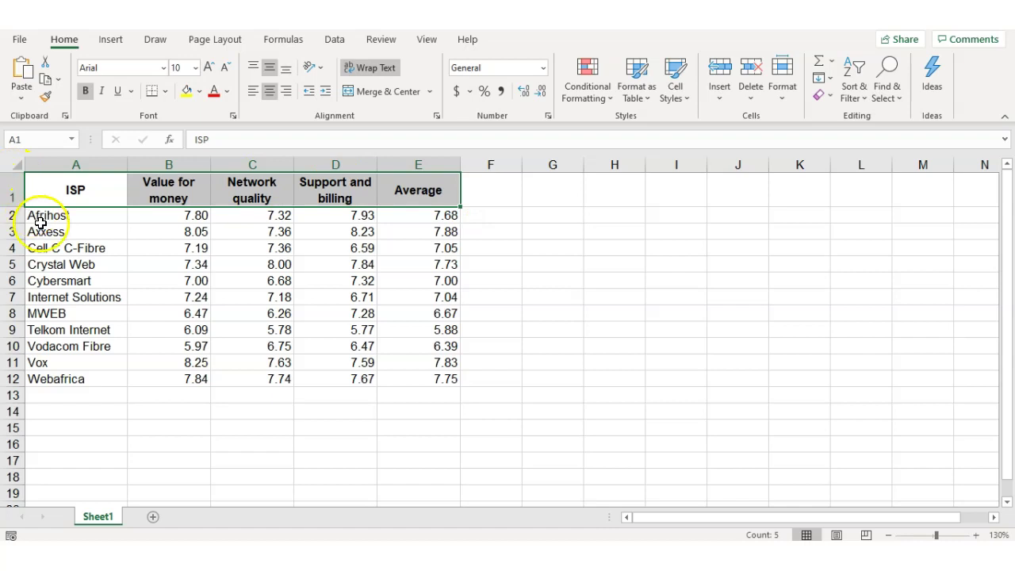
left_click_drag(44, 218, 414, 218)
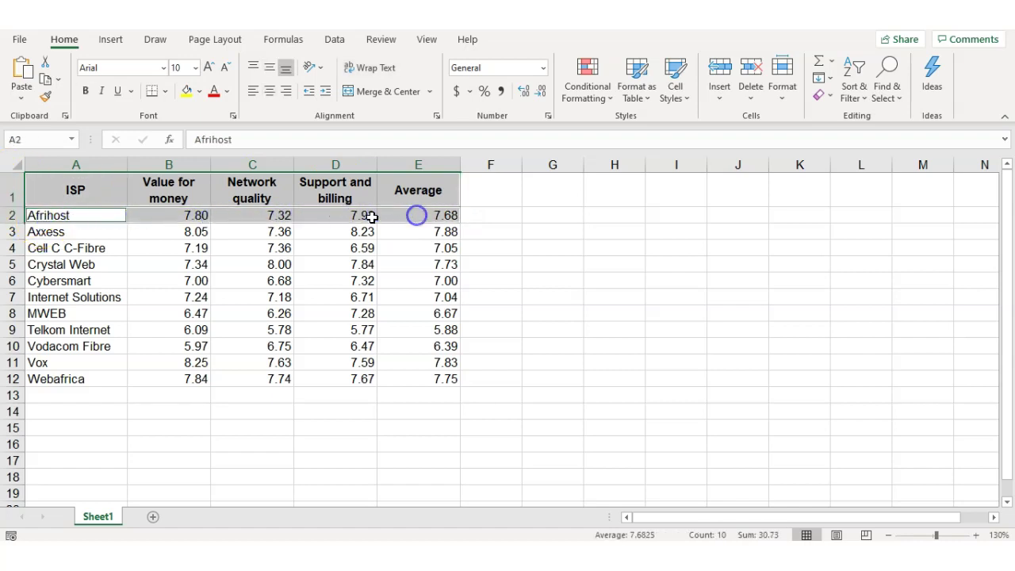
left_click(96, 231)
left_click_drag(96, 232, 395, 230)
left_click_drag(51, 265, 406, 262)
left_click_drag(45, 361, 419, 380)
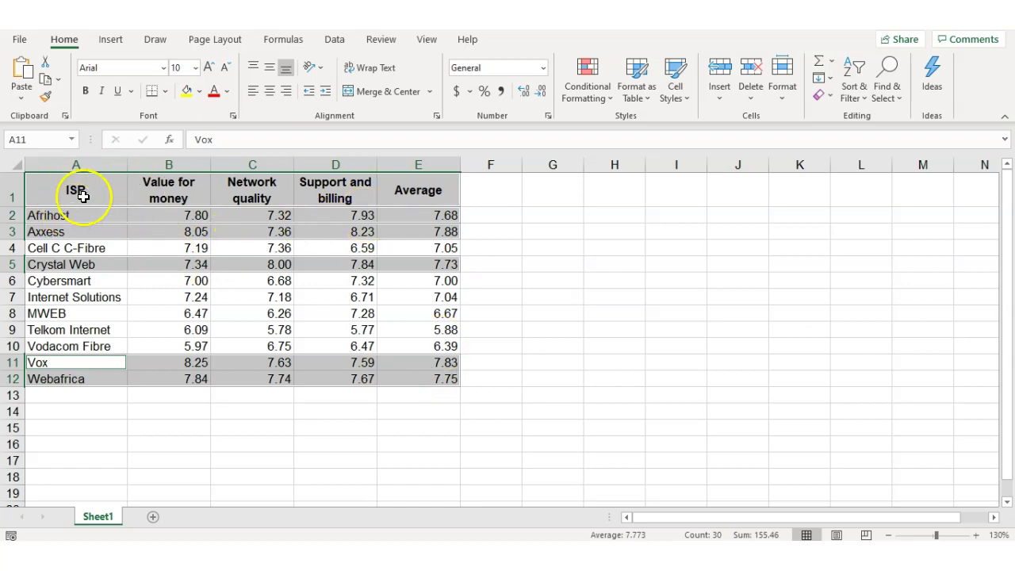
Bring up the Combo chart type under Insert > Recommended Charts > All Charts
left_click(112, 44)
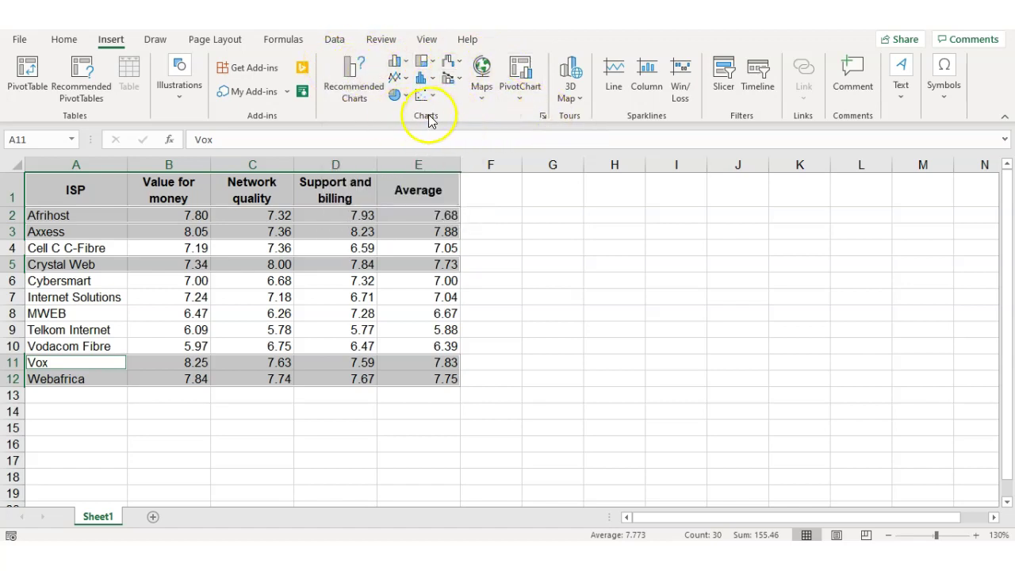
left_click(358, 77)
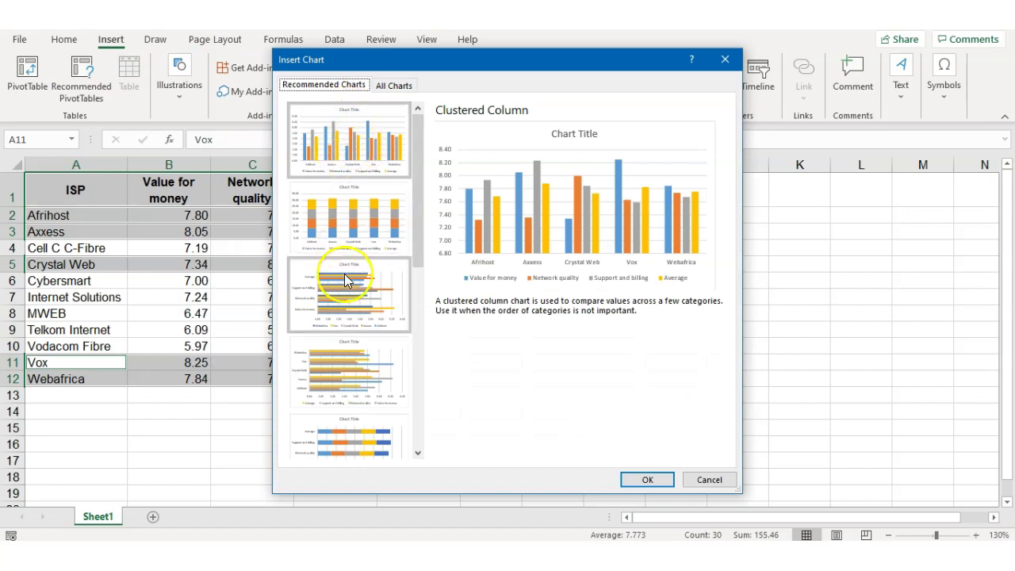
left_click(396, 87)
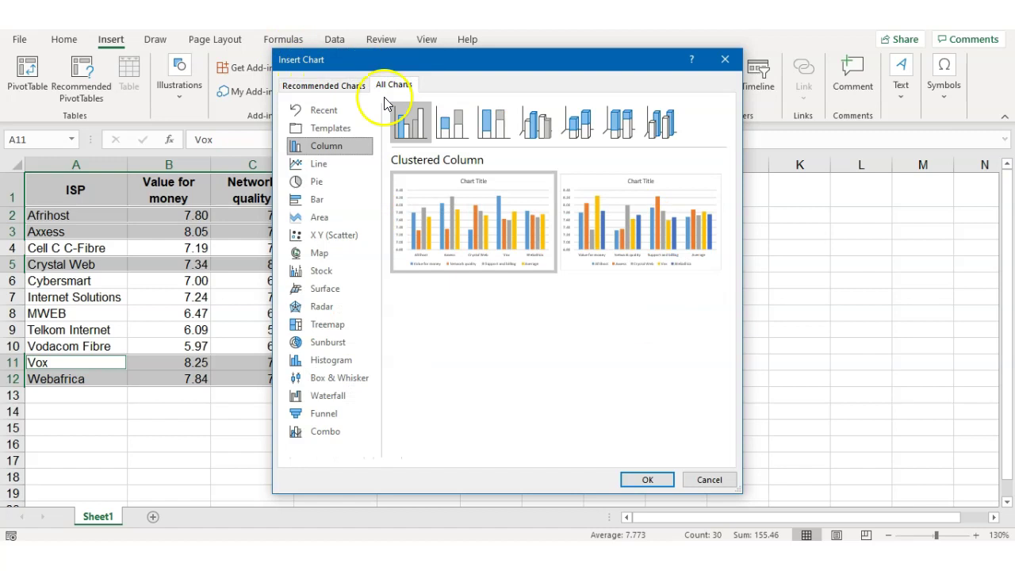
left_click(322, 433)
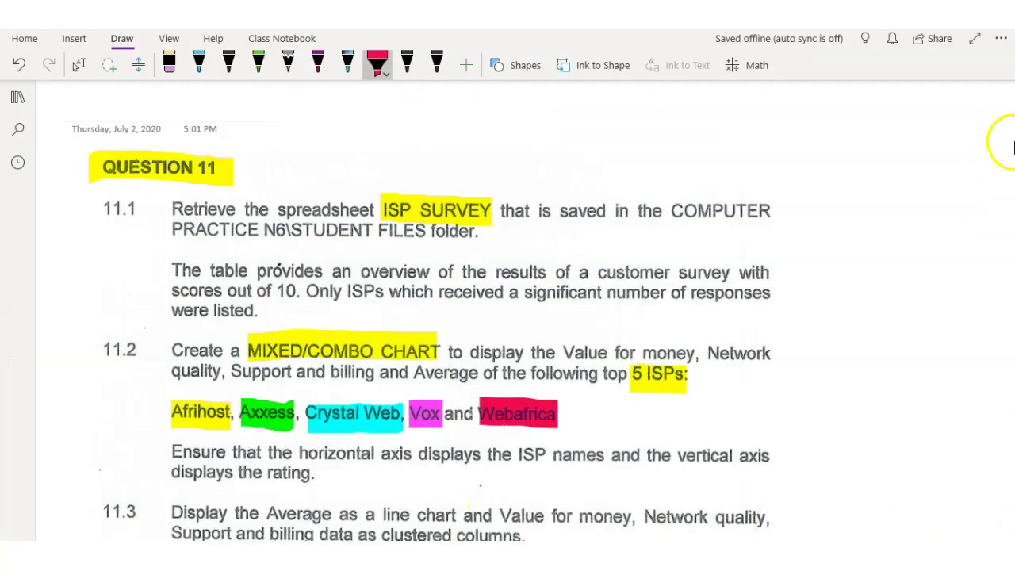
Highlight 'Average as a line chart' in yellow
scroll(944, 439, "down", 5)
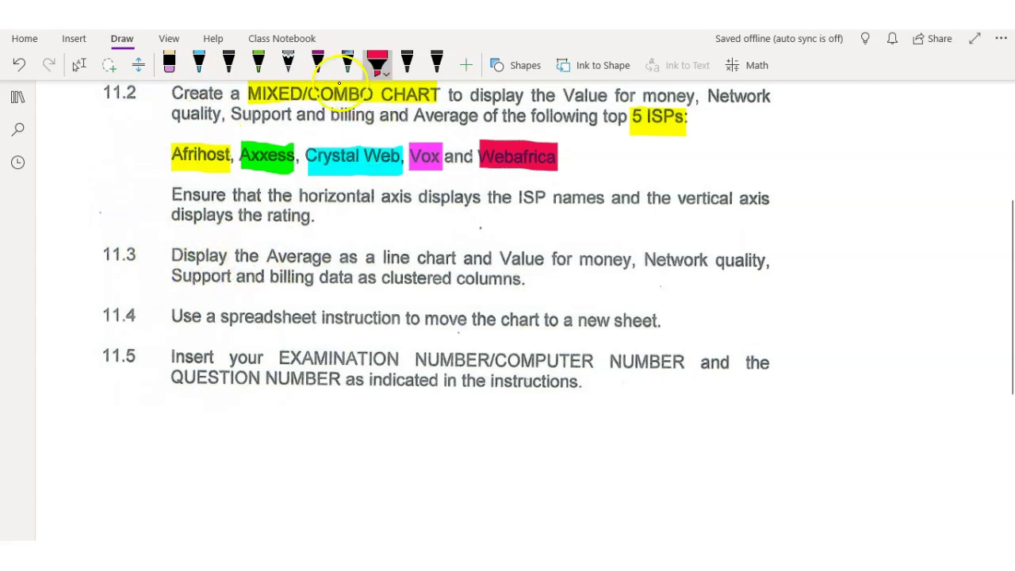
left_click(379, 63)
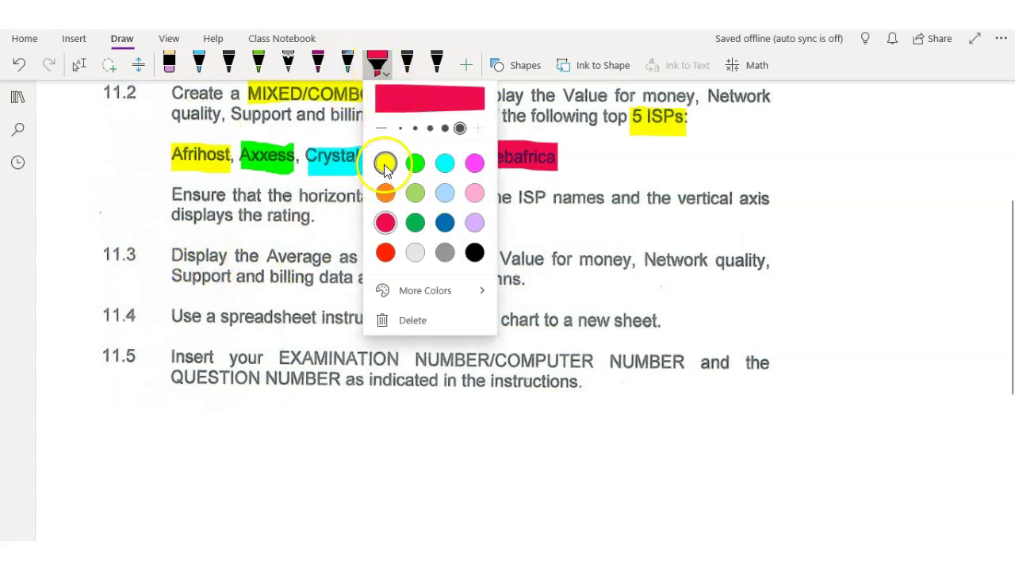
left_click(385, 162)
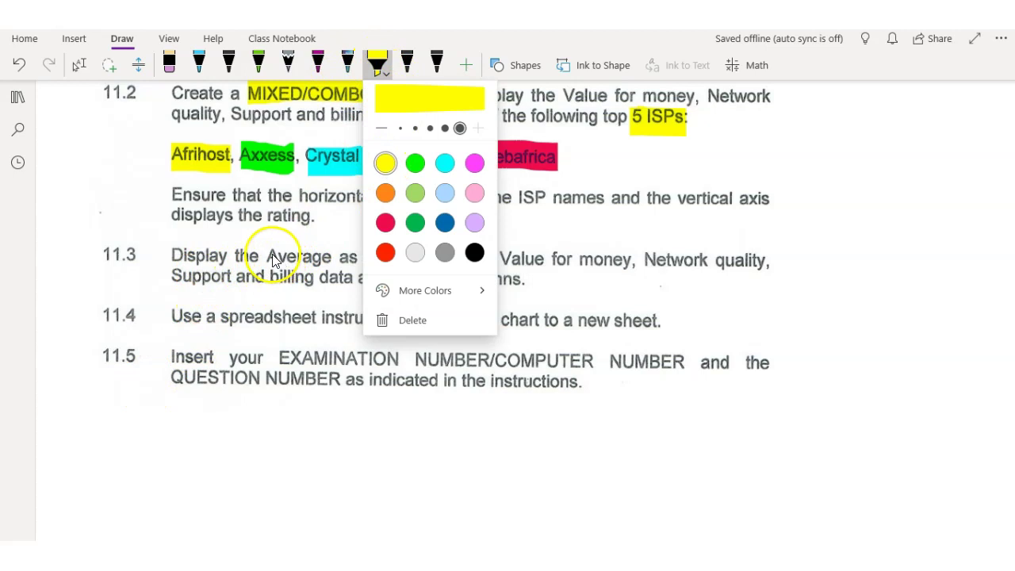
left_click(300, 262)
left_click_drag(265, 257, 456, 264)
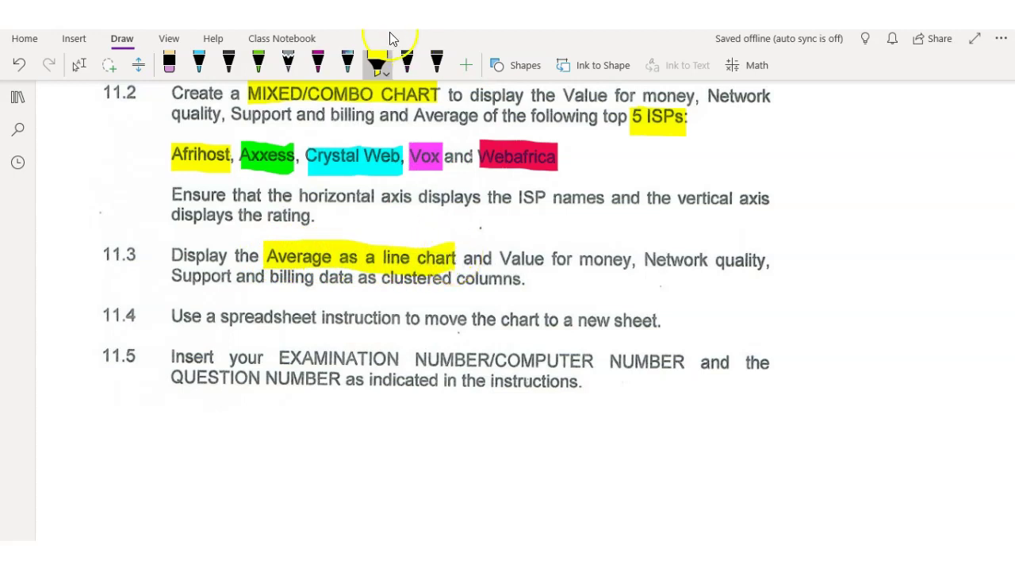
Highlight the series names Value for money, Network quality, Support and billing in cyan
left_click(388, 68)
left_click(444, 163)
left_click(508, 260)
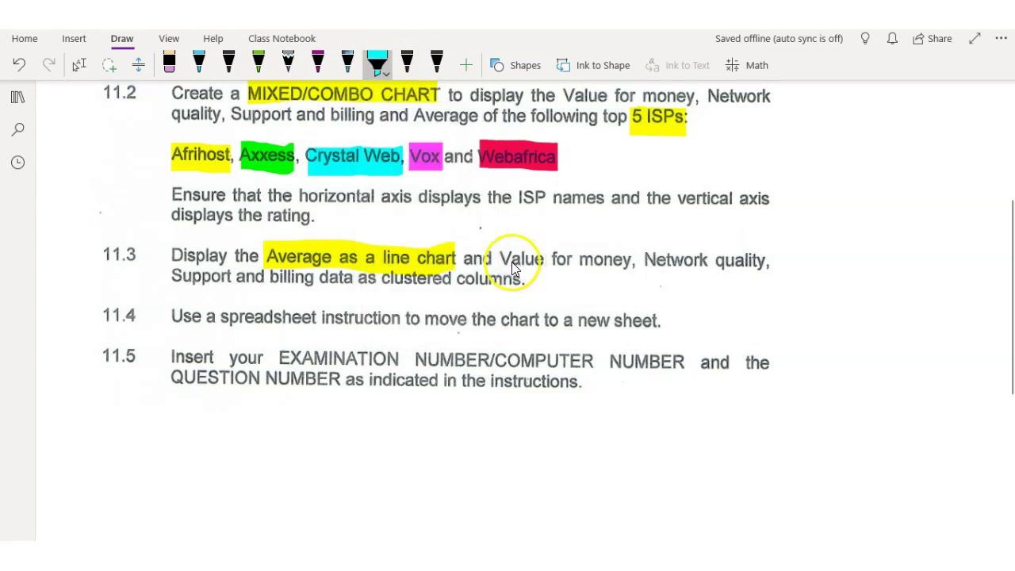
left_click_drag(503, 264, 766, 268)
left_click_drag(172, 276, 355, 284)
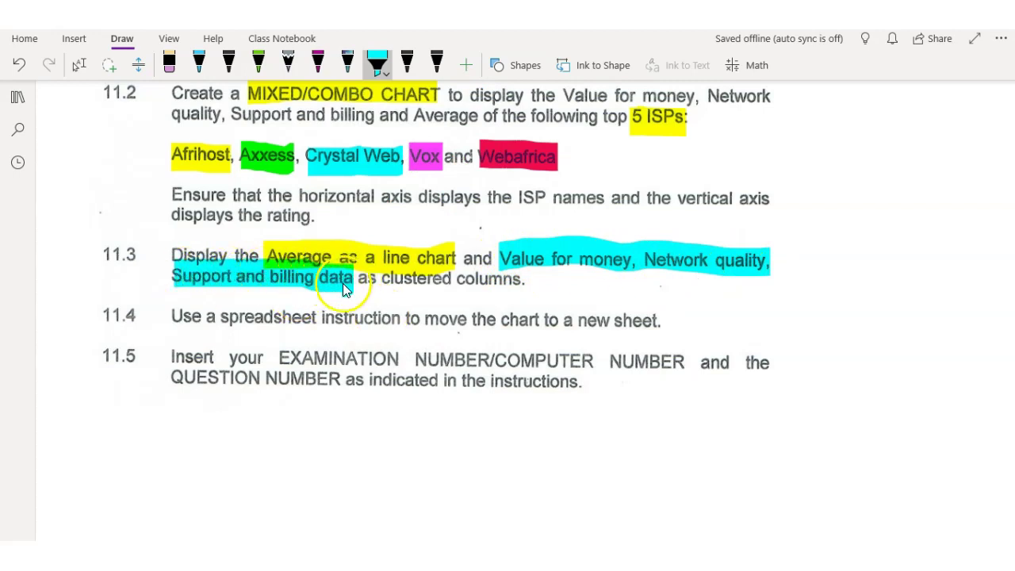
Highlight 'clustered columns' in red
left_click(380, 65)
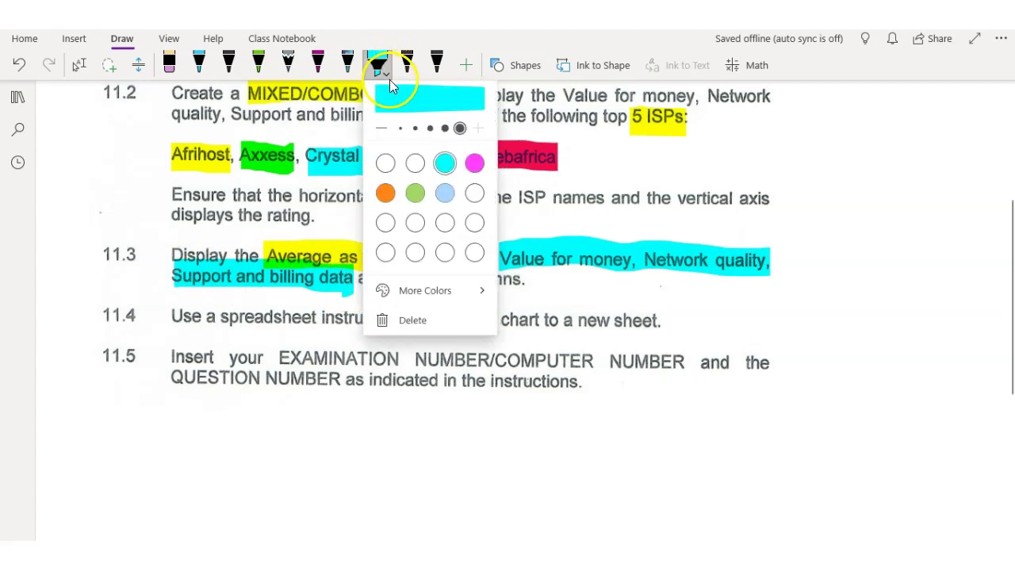
left_click(386, 252)
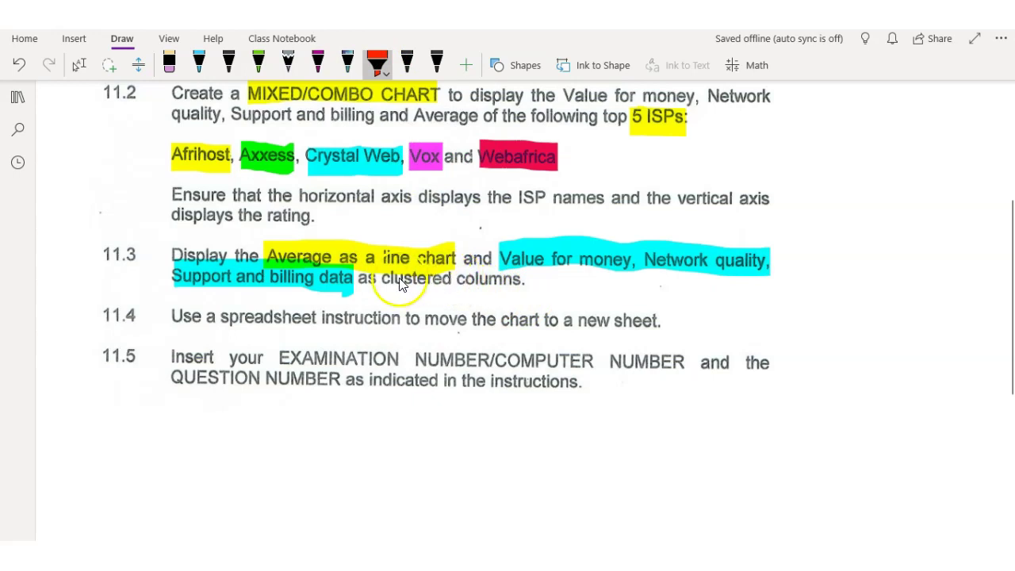
left_click_drag(490, 285, 524, 284)
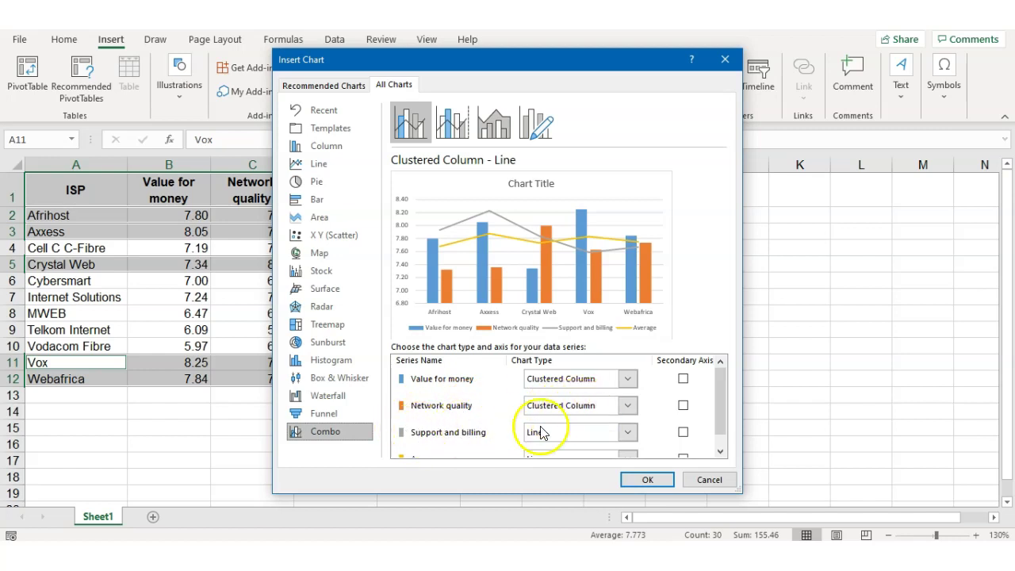
Set Support and billing to Clustered Column, keep Average as Line, and insert the combo chart
left_click(628, 432)
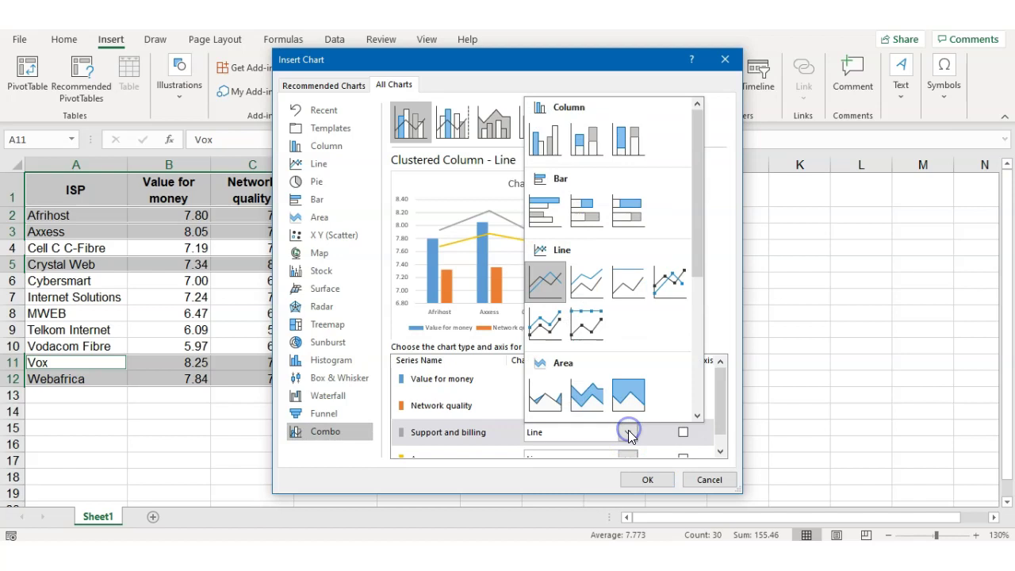
left_click(550, 139)
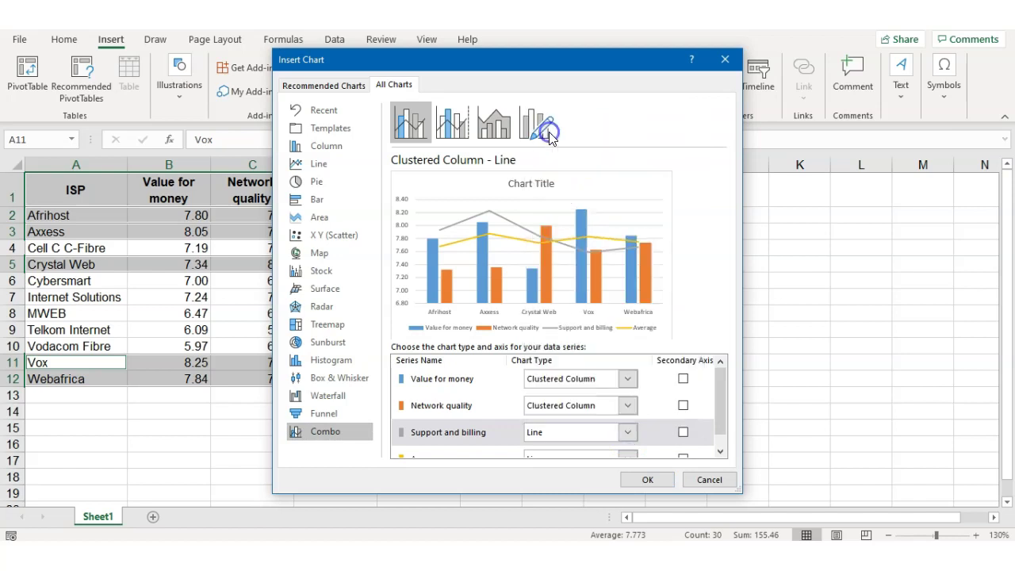
left_click(722, 450)
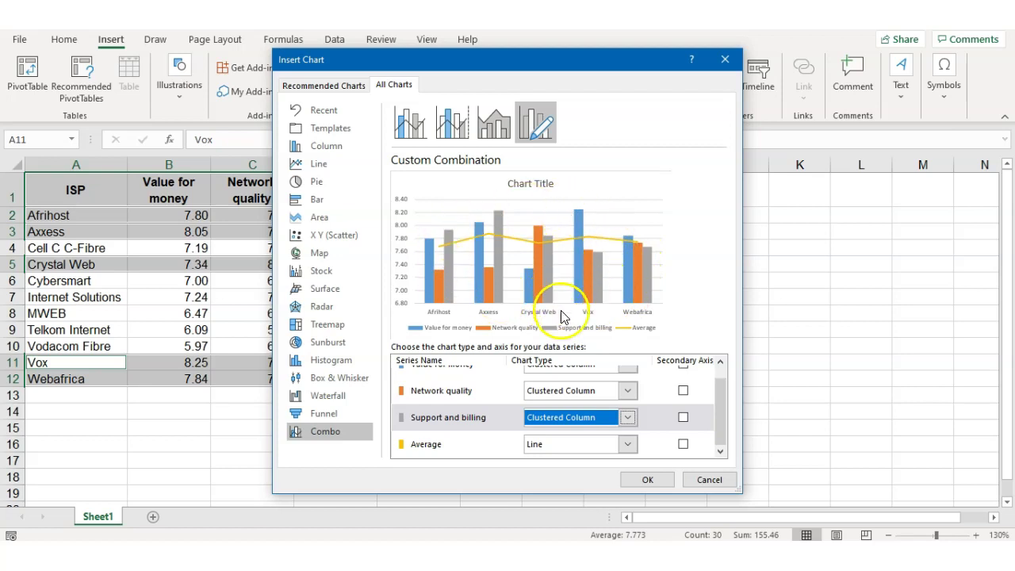
key("alt+Tab")
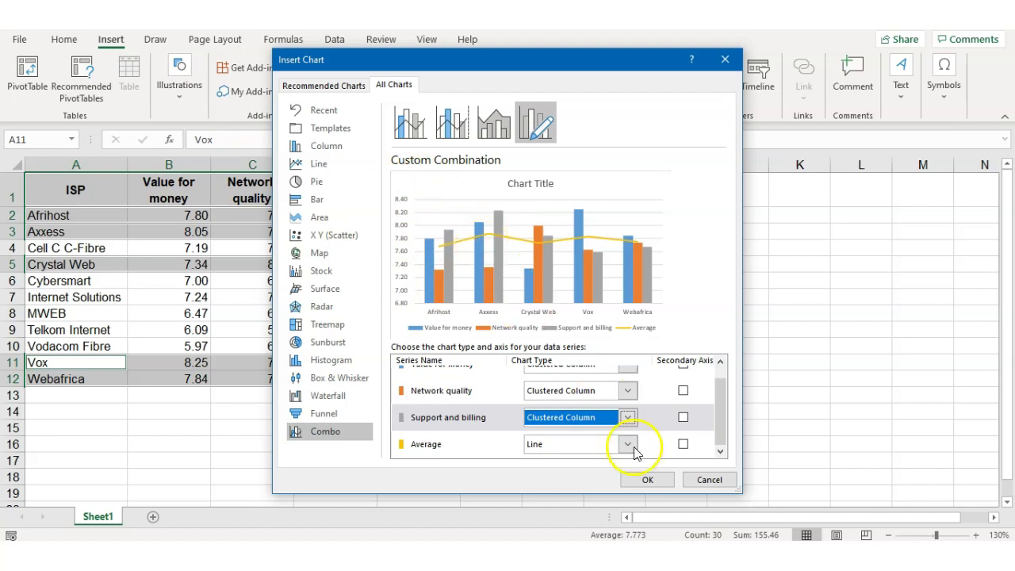
left_click(645, 479)
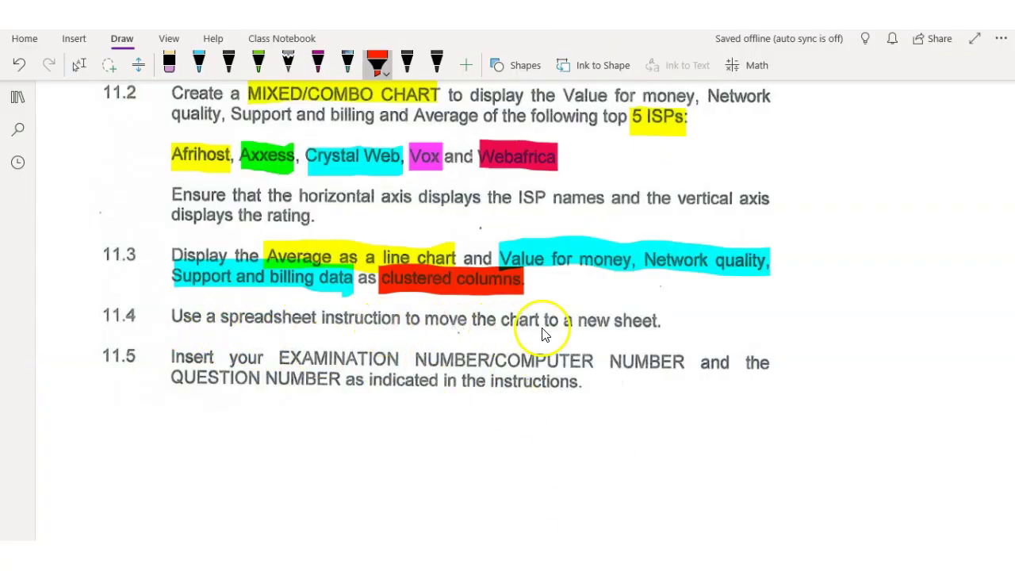
Highlight instruction 11.4 about moving the chart to a new sheet in yellow
left_click(379, 64)
left_click(384, 164)
left_click(176, 323)
mouse_move(176, 324)
left_mouse_down()
mouse_move(609, 328)
mouse_move(660, 319)
left_mouse_up()
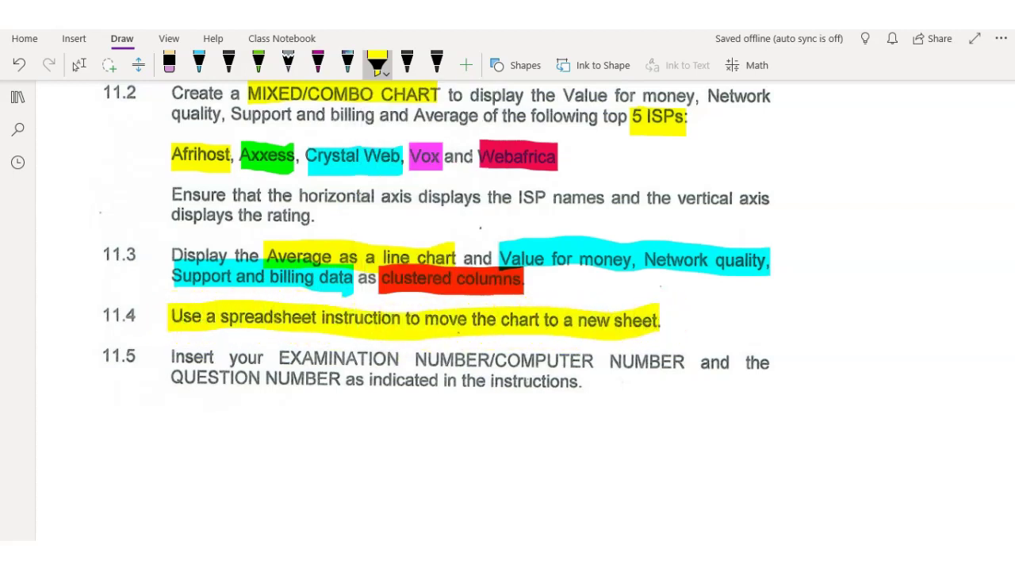
key("alt+Tab")
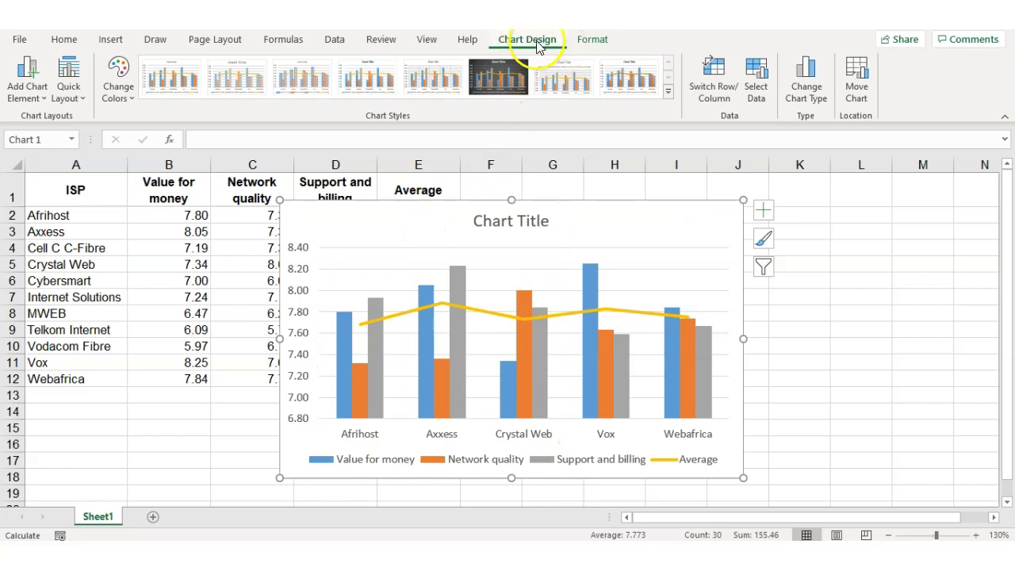
Move the combo chart to a new chart sheet named 'QUESTION 11'
left_click(857, 88)
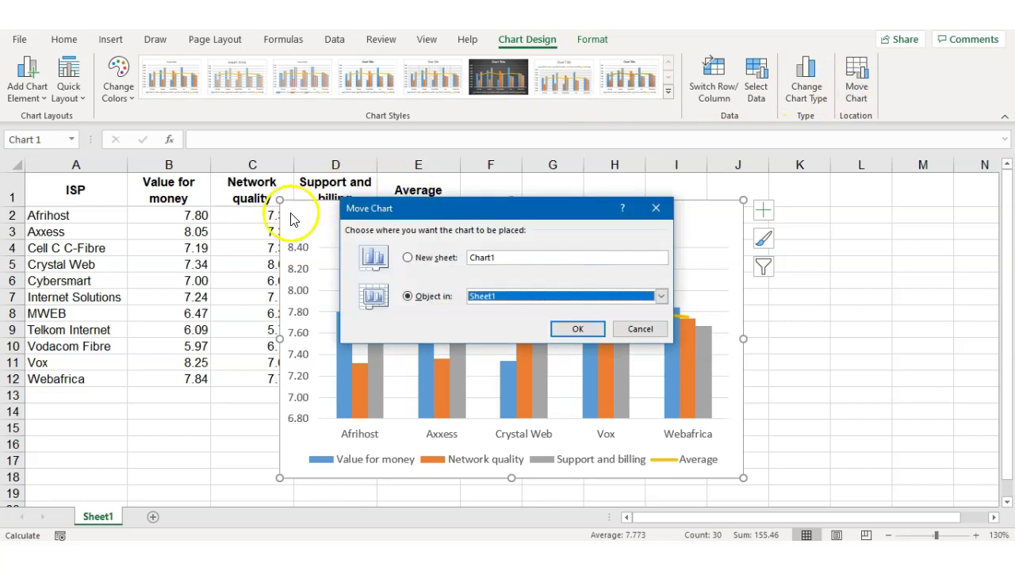
left_click(407, 258)
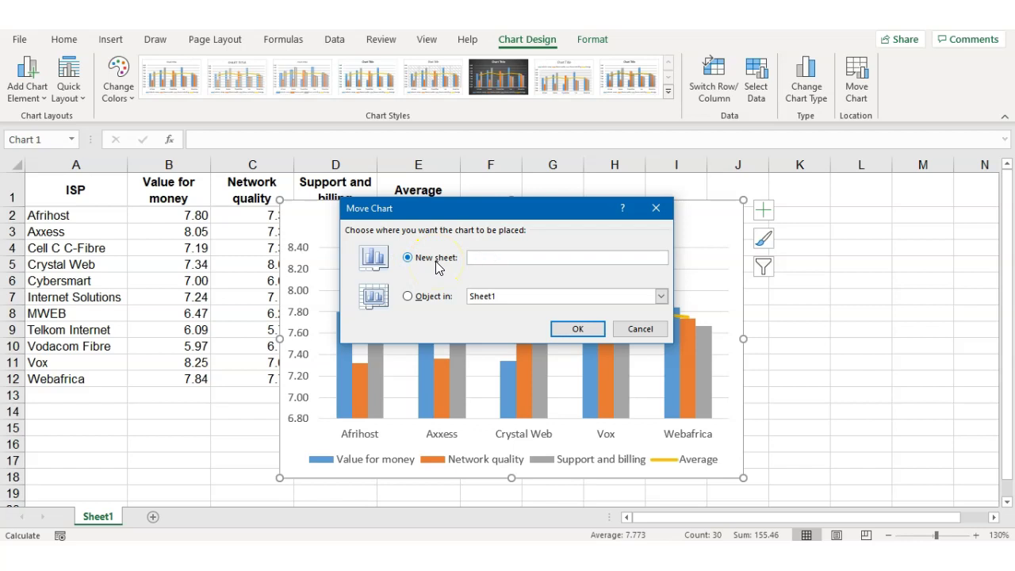
type("QUESTION 11")
left_click(570, 329)
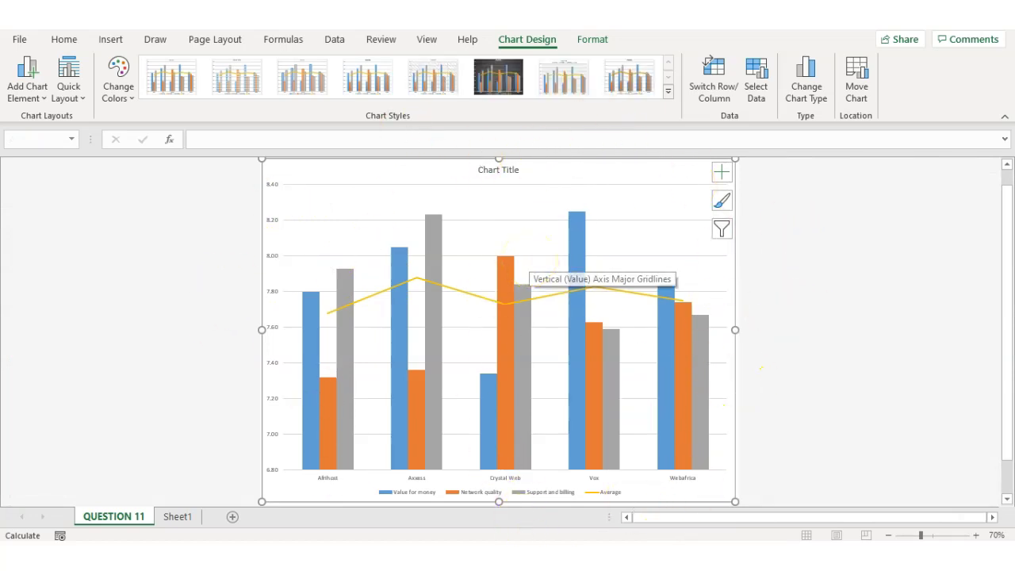
key("alt+Tab")
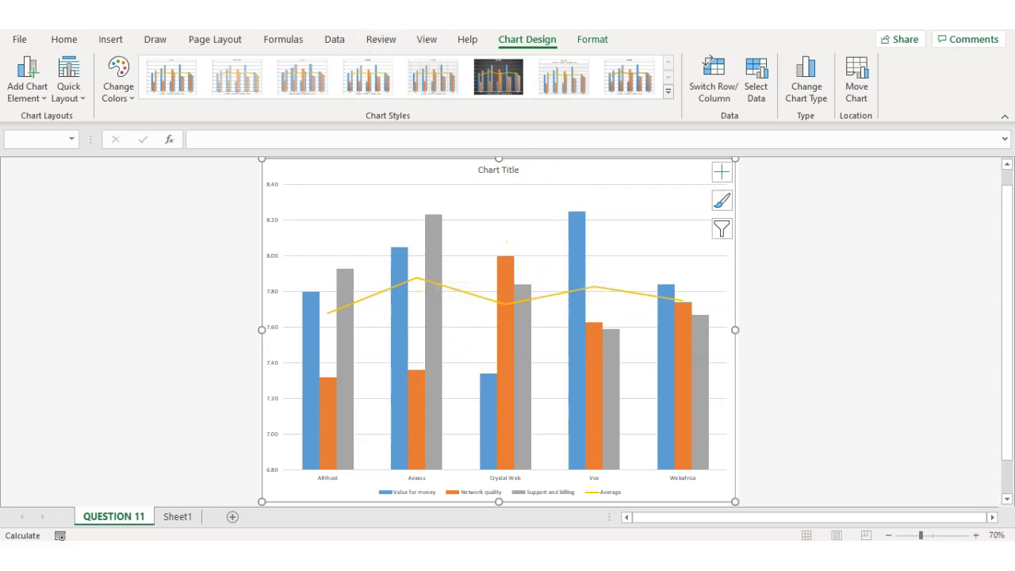
left_click(112, 42)
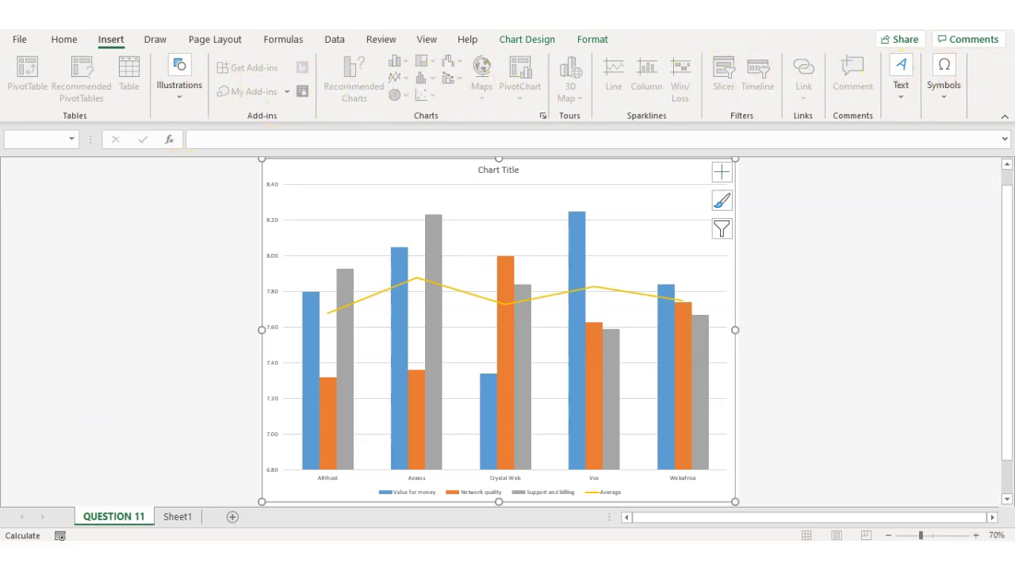
scroll(203, 45, "down", 6)
left_click(107, 48)
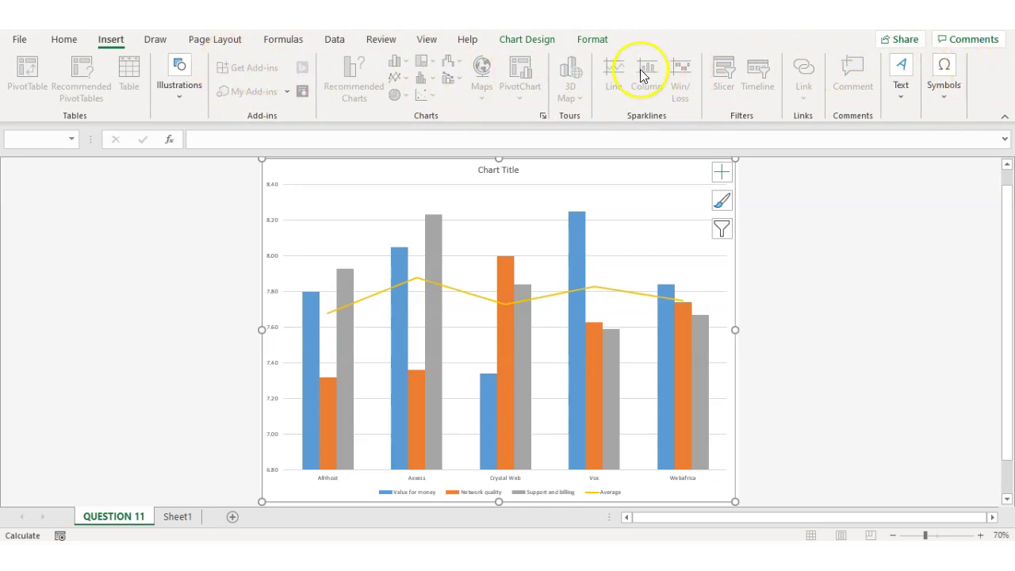
In Page Setup, fill the custom header sections, with E6 centred, and apply it
left_click(17, 39)
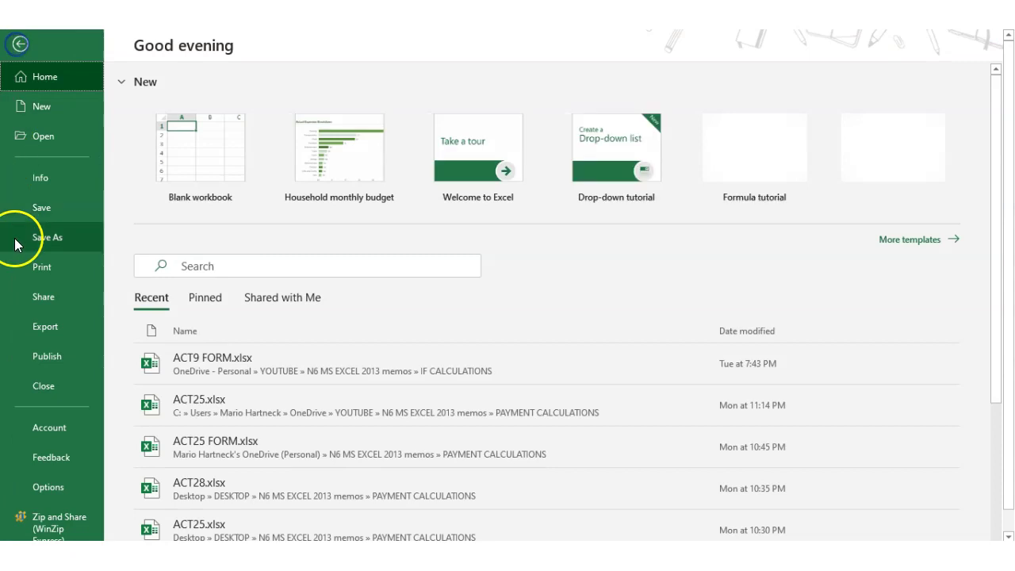
left_click(40, 268)
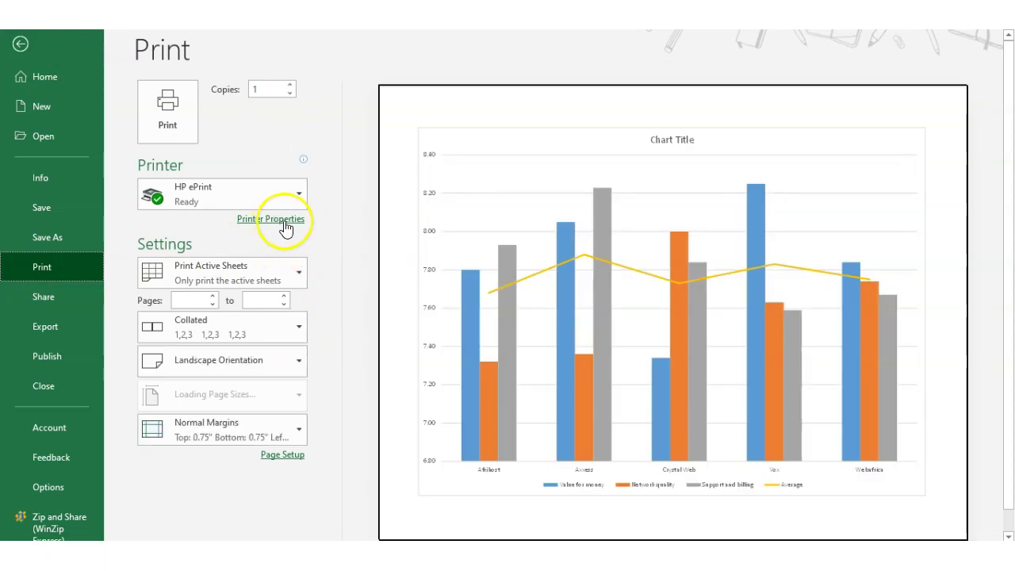
left_click(289, 453)
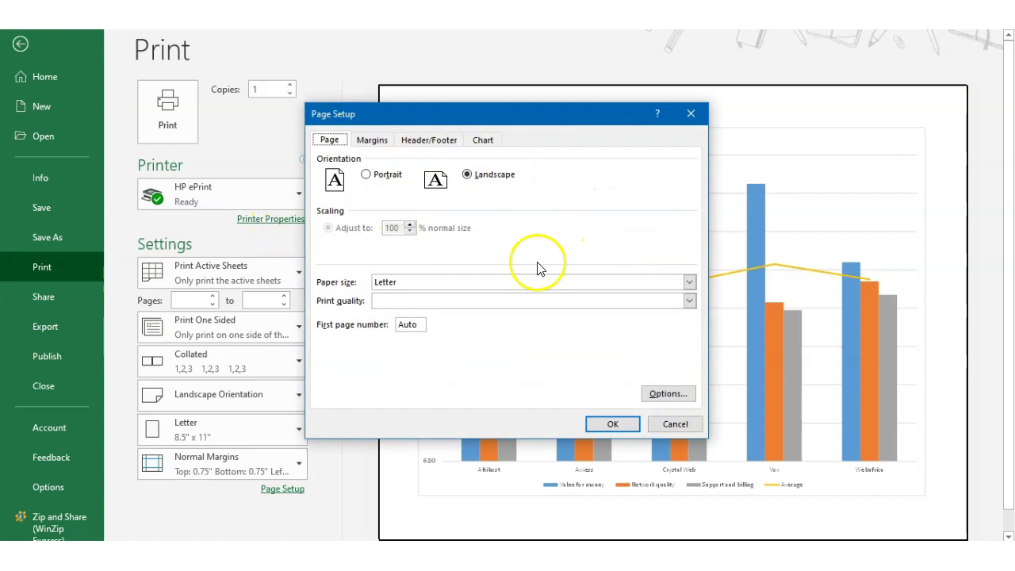
left_click(428, 141)
left_click(466, 238)
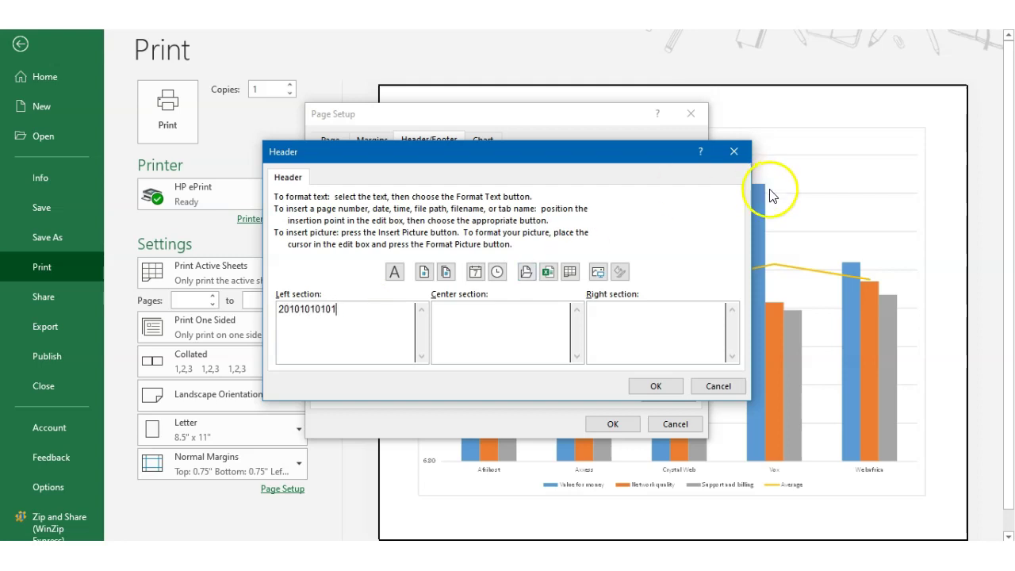
left_click(602, 312)
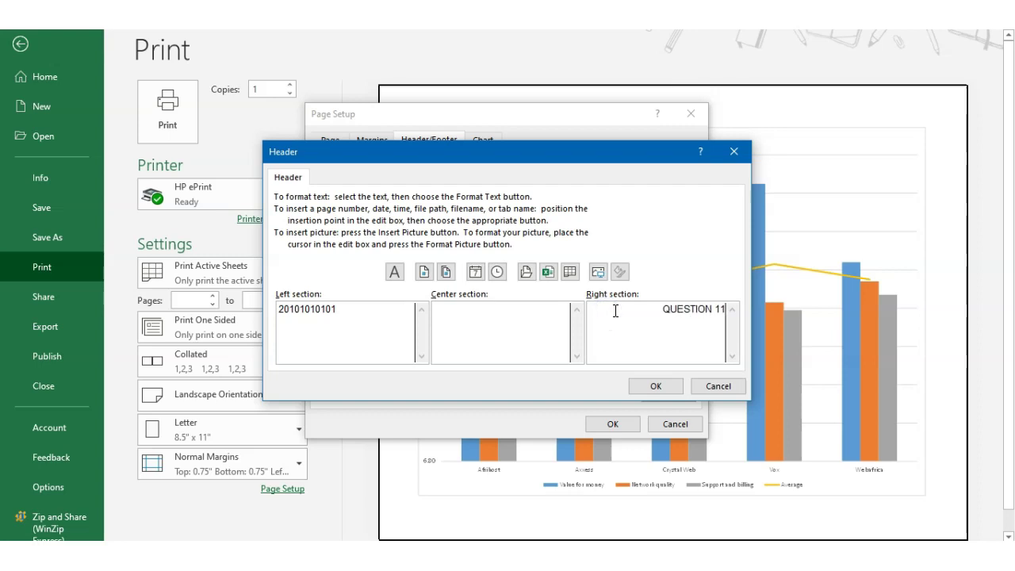
left_click(525, 316)
type("E6")
left_click(512, 319)
left_click(656, 386)
left_click(613, 424)
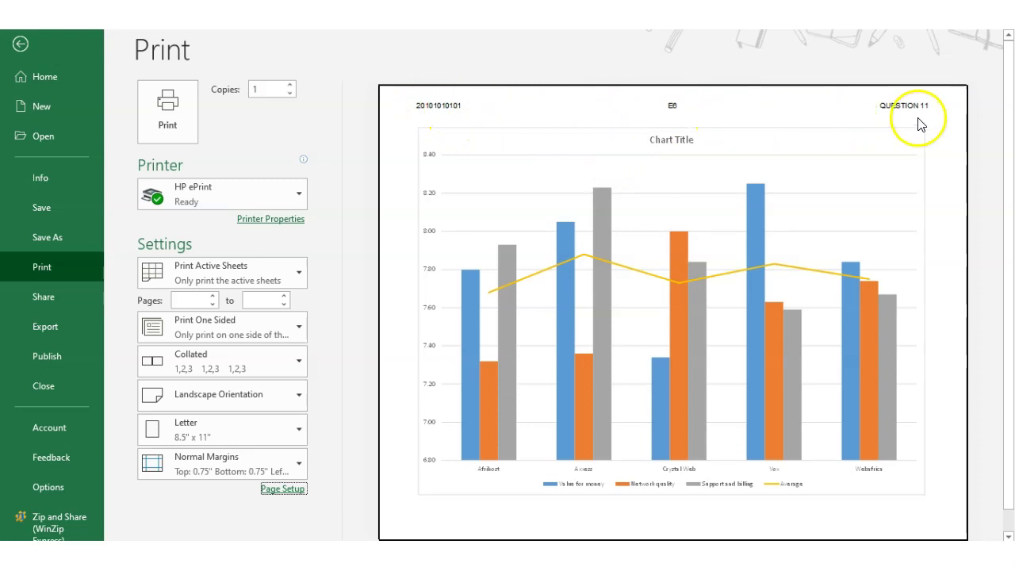
Check the new header in print preview, then return to the chart sheet
left_click(20, 44)
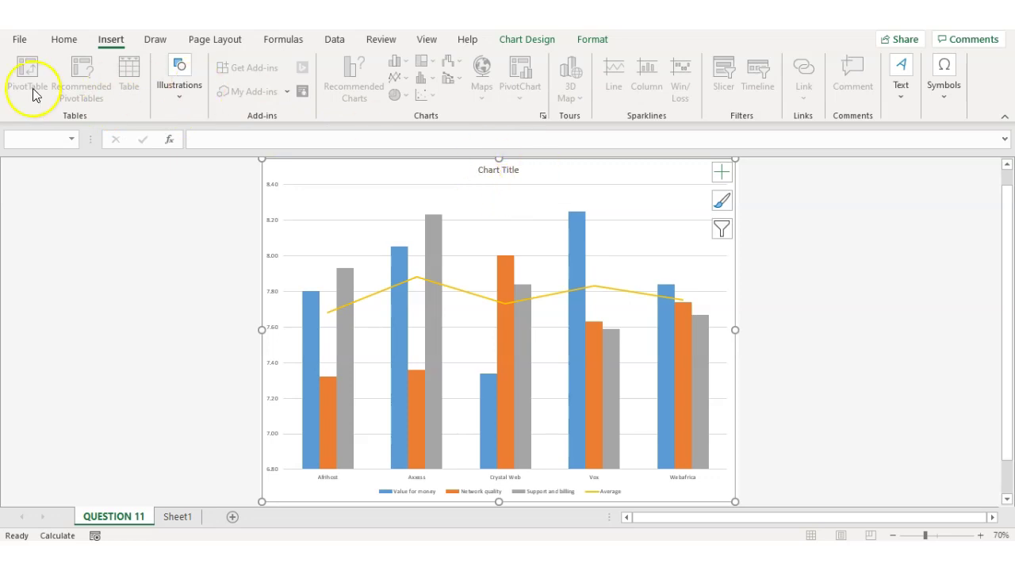
left_click(14, 40)
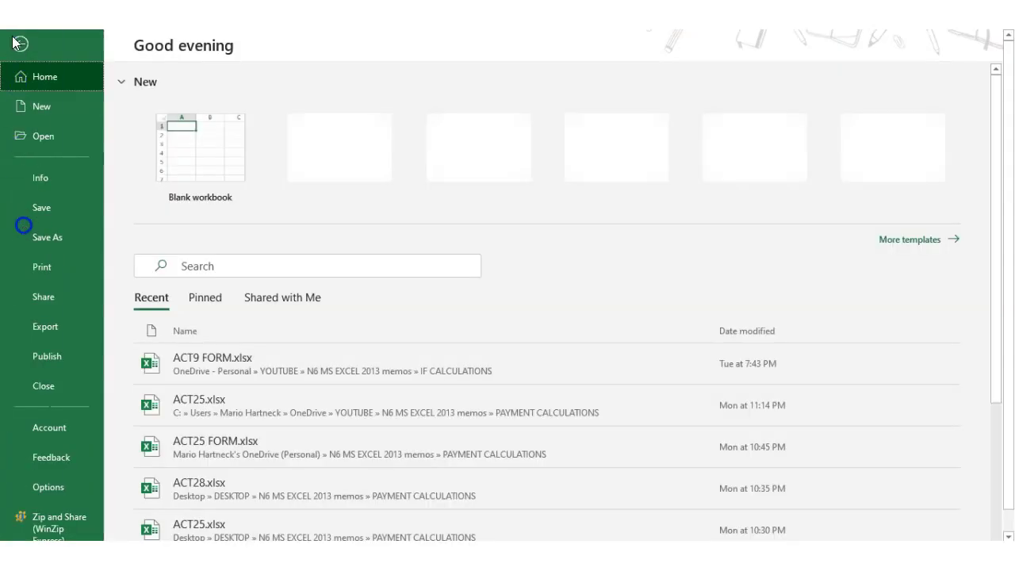
left_click(41, 267)
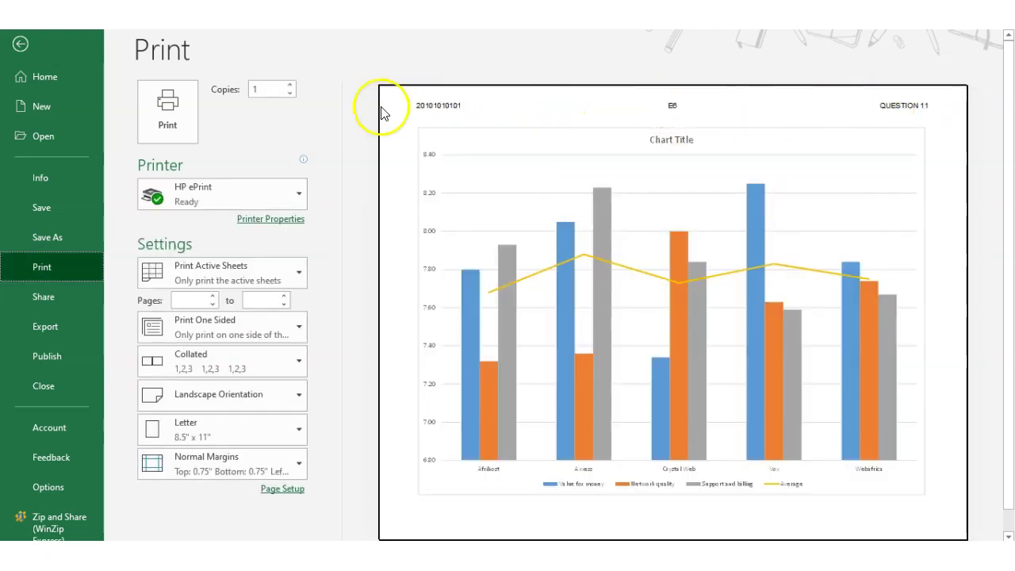
left_click(20, 44)
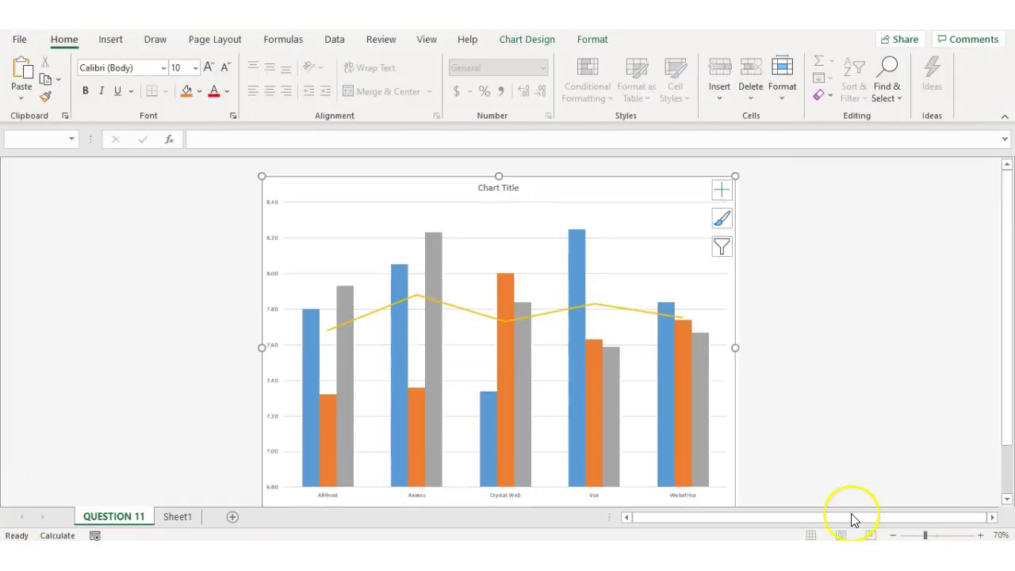
key("alt+Tab")
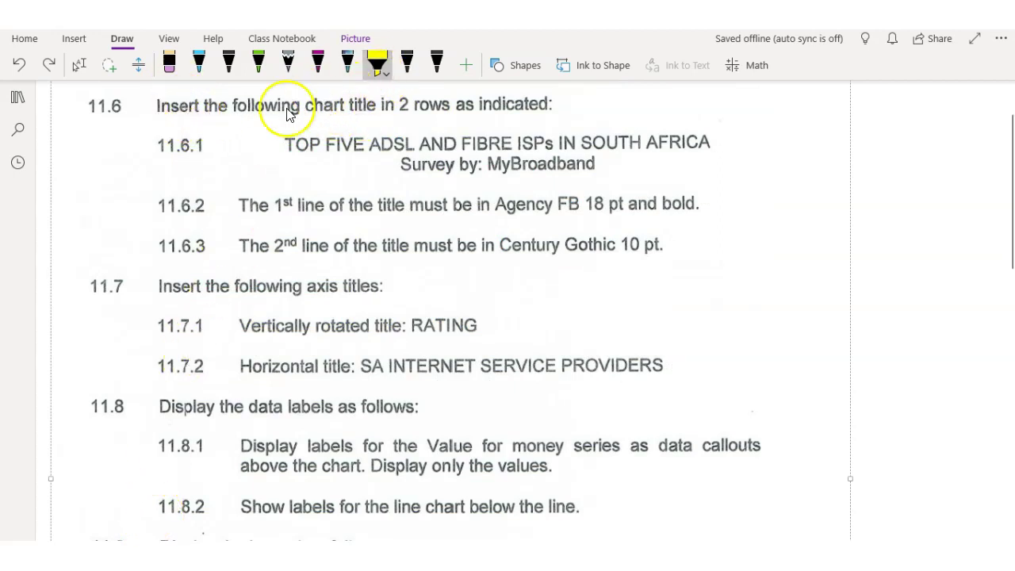
Highlight 'chart title' and the first title line in yellow, the second title line in green
left_click_drag(305, 105, 450, 111)
mouse_move(281, 136)
left_mouse_down()
mouse_move(283, 150)
mouse_move(367, 147)
left_mouse_up()
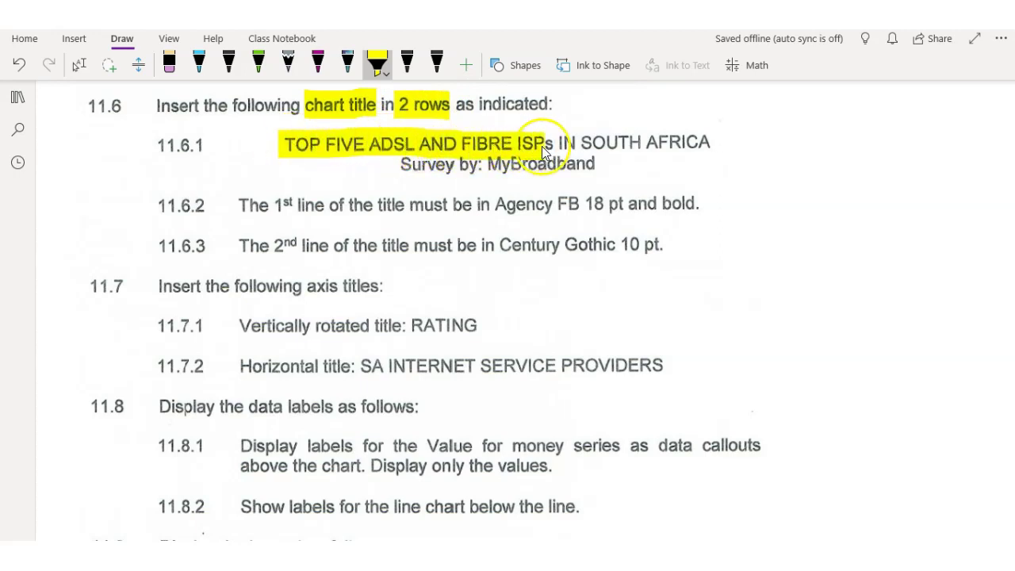
left_click_drag(617, 148, 713, 149)
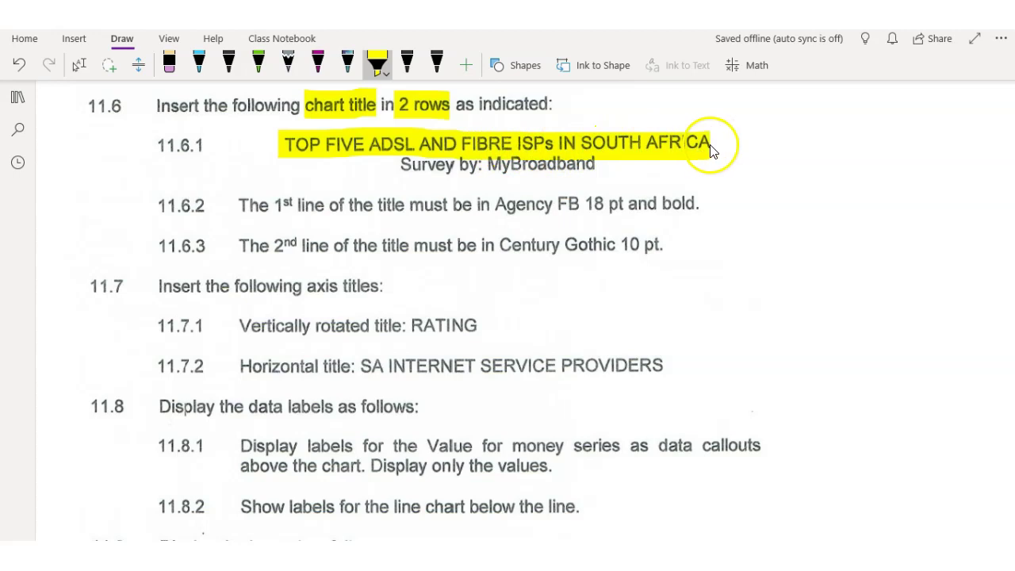
left_click(388, 71)
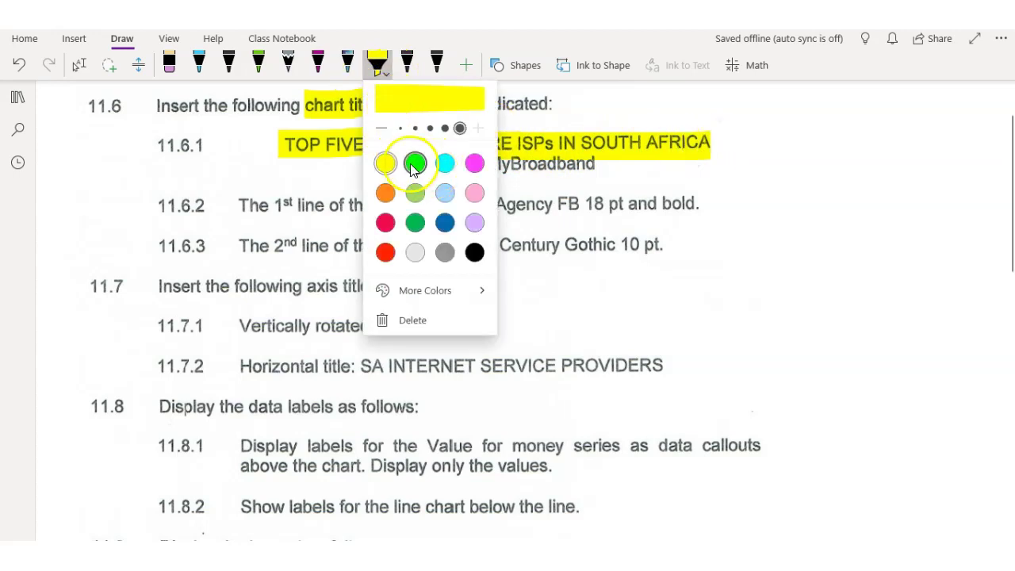
left_click(415, 164)
mouse_move(397, 165)
left_mouse_down()
mouse_move(565, 173)
mouse_move(602, 164)
left_mouse_up()
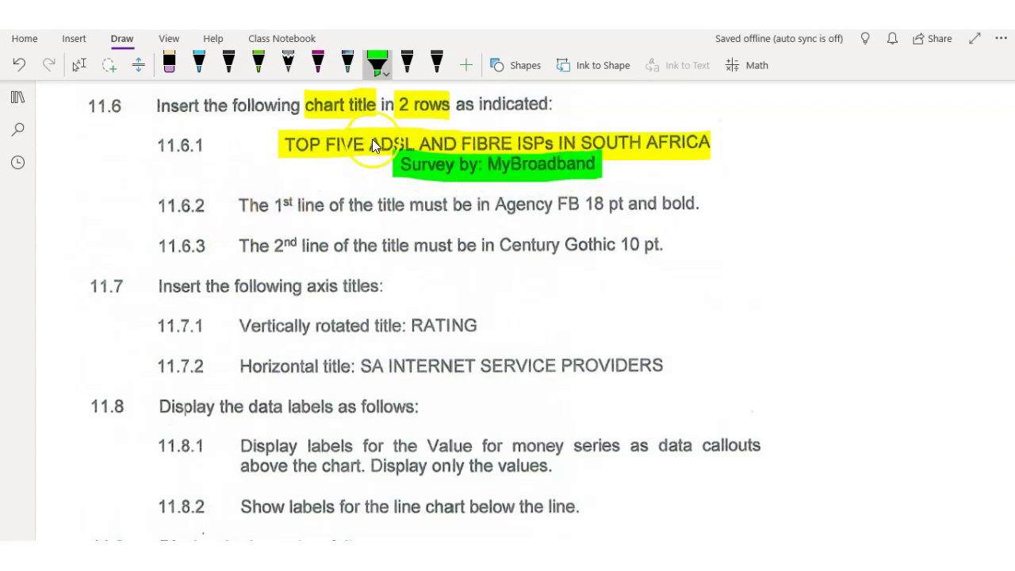
Highlight 'Agency FB 18' in yellow, replacing a mistaken green mark
left_click_drag(496, 204, 605, 207)
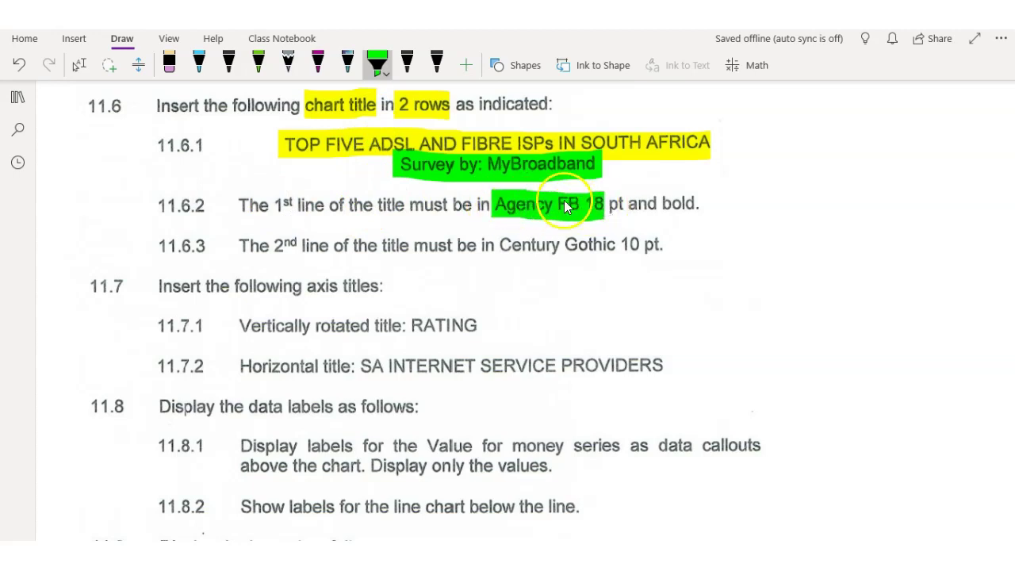
left_click(19, 67)
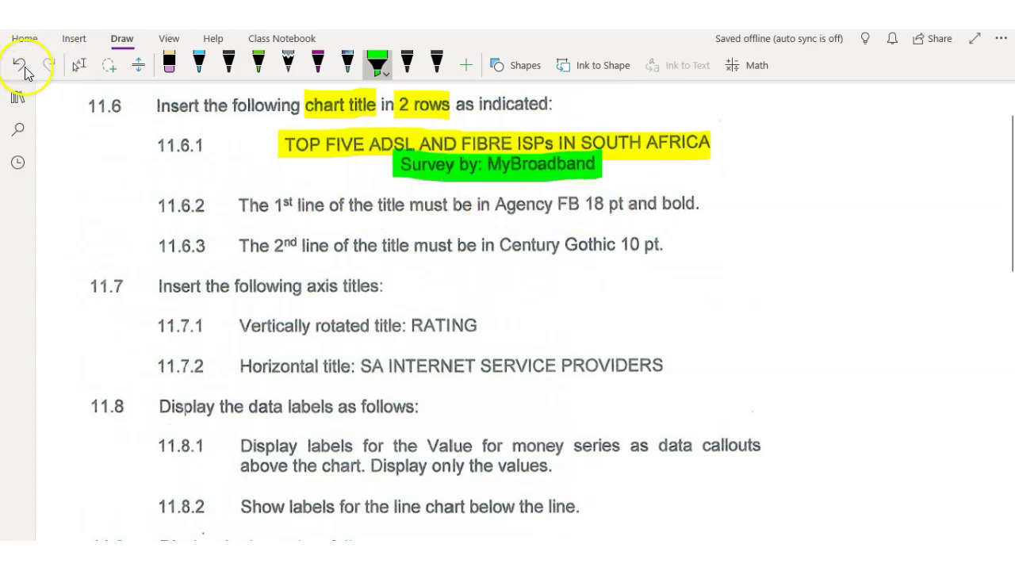
left_click(386, 70)
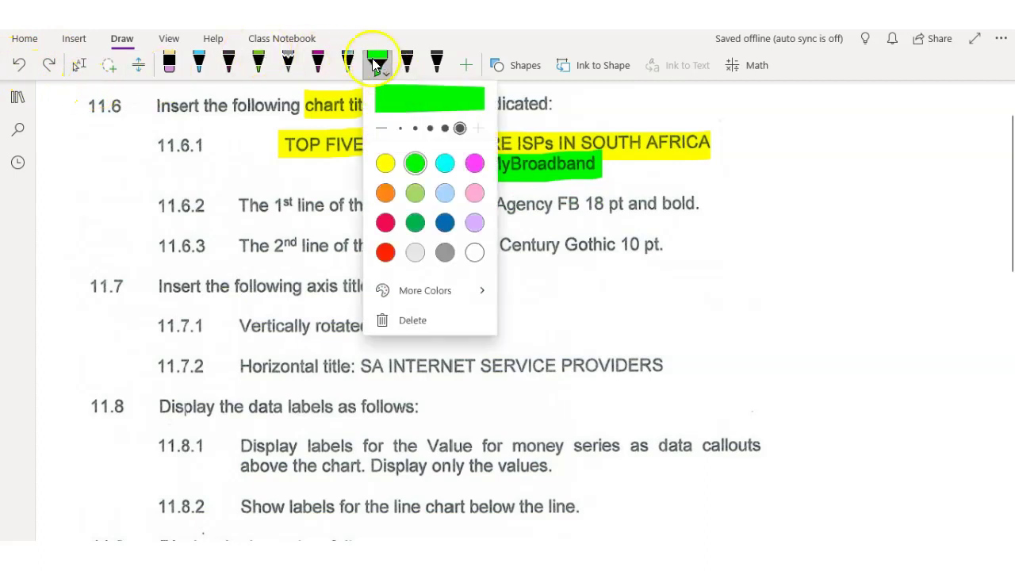
left_click(385, 162)
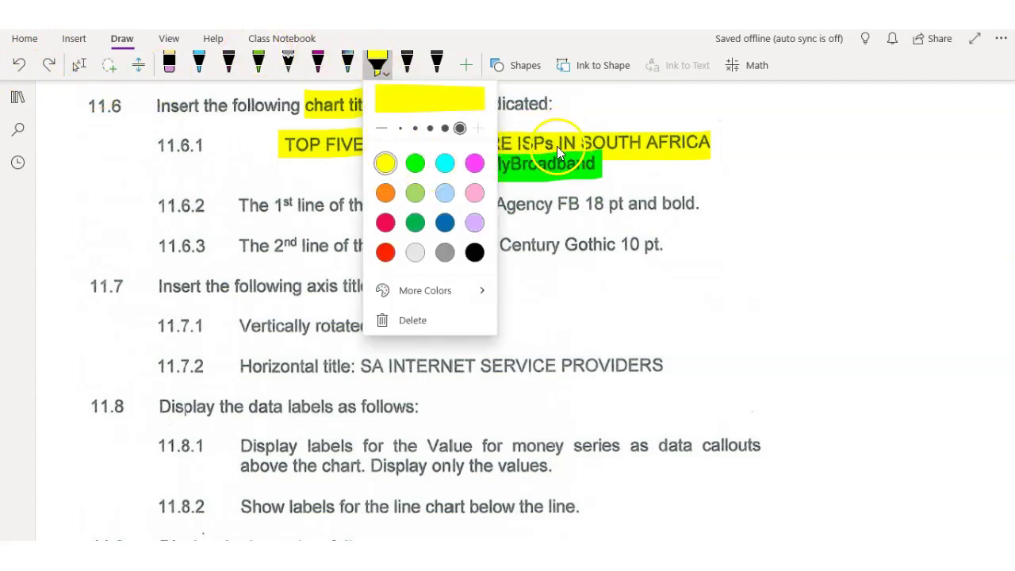
left_click(548, 207)
left_click_drag(498, 205, 605, 208)
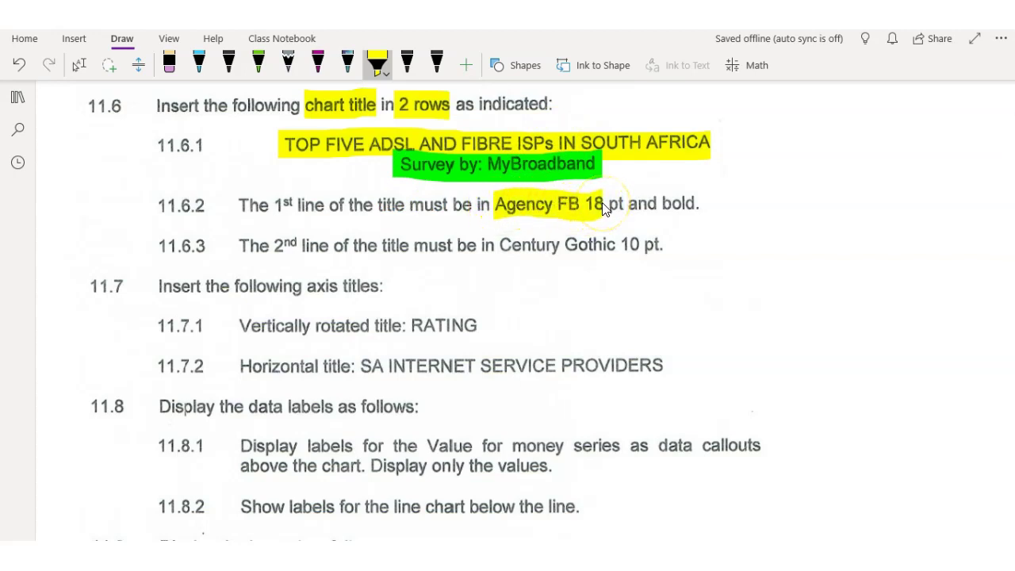
Highlight 'Century Gothic 10' in green and return to the Excel chart
left_click(378, 64)
left_click(415, 163)
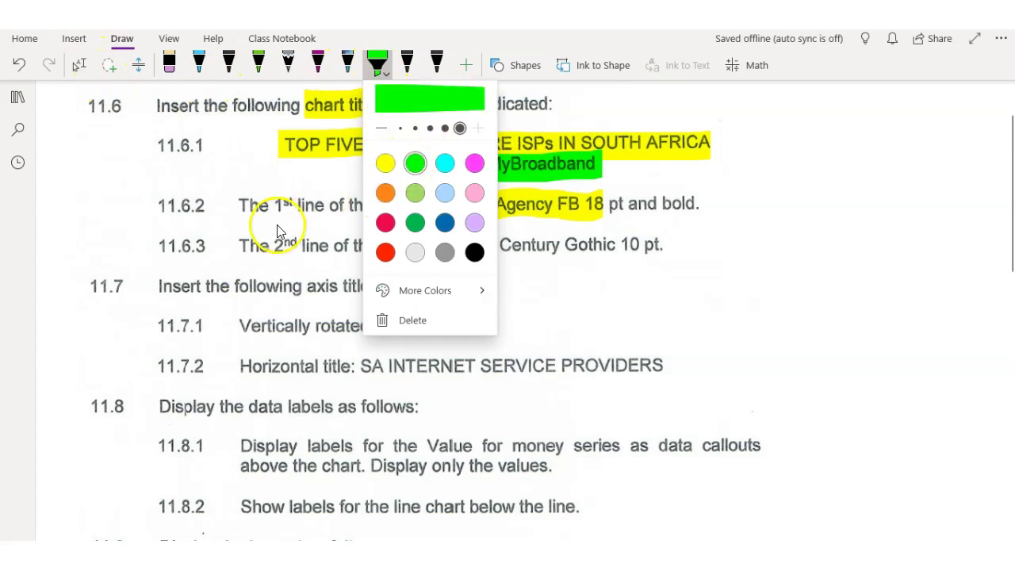
left_click_drag(494, 245, 639, 247)
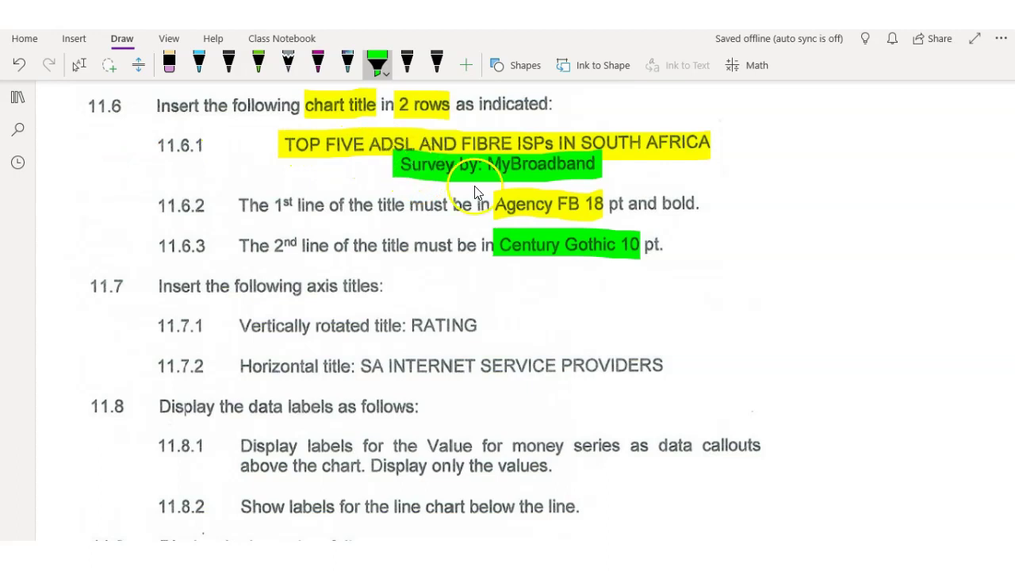
key("alt+Tab")
left_click(525, 256)
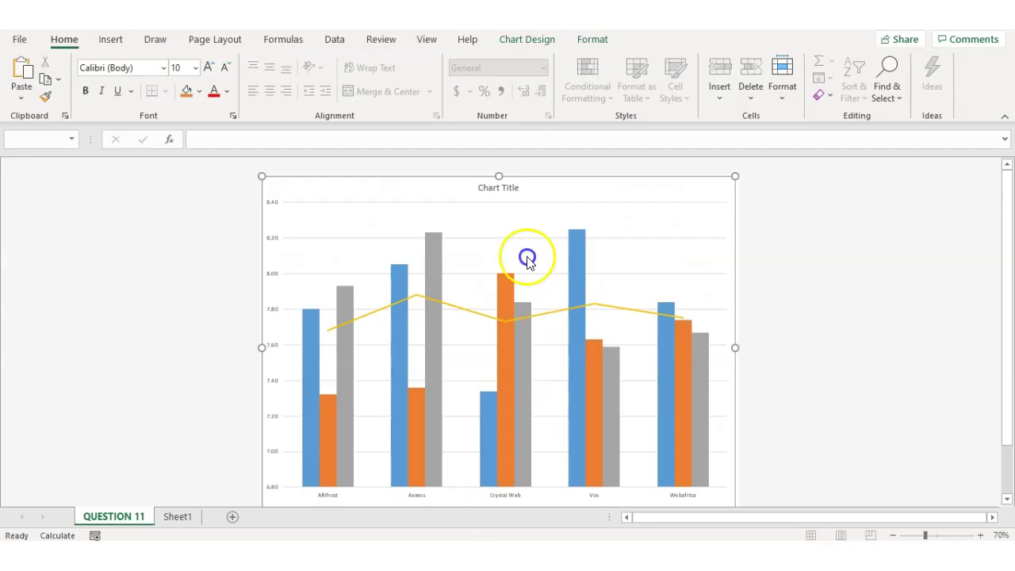
Clear the placeholder chart title and type 'TOP FIVE'
left_click(512, 192)
left_click(518, 191)
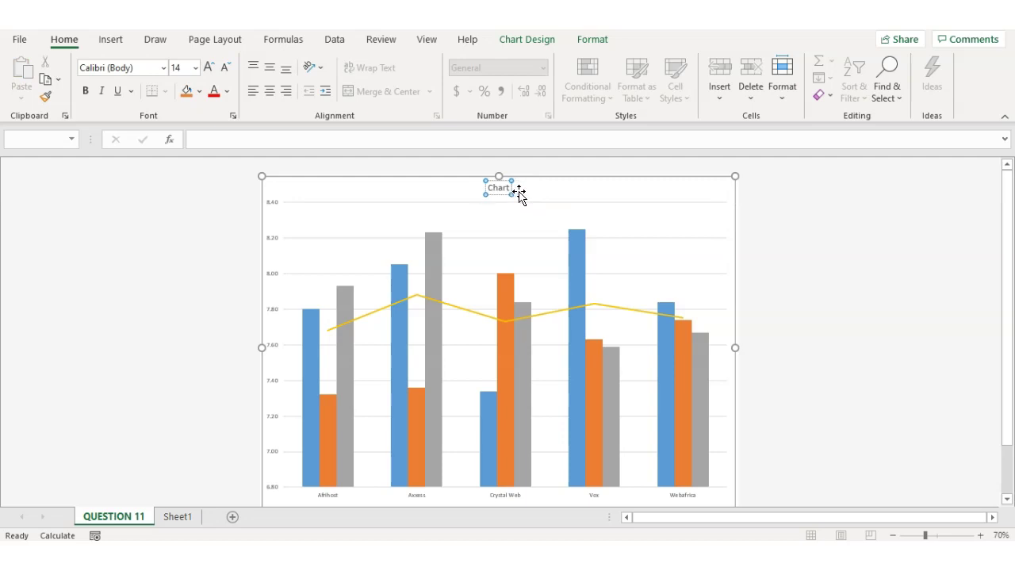
key("BackSpace")
key("BackSpace")
key("BackSpace")
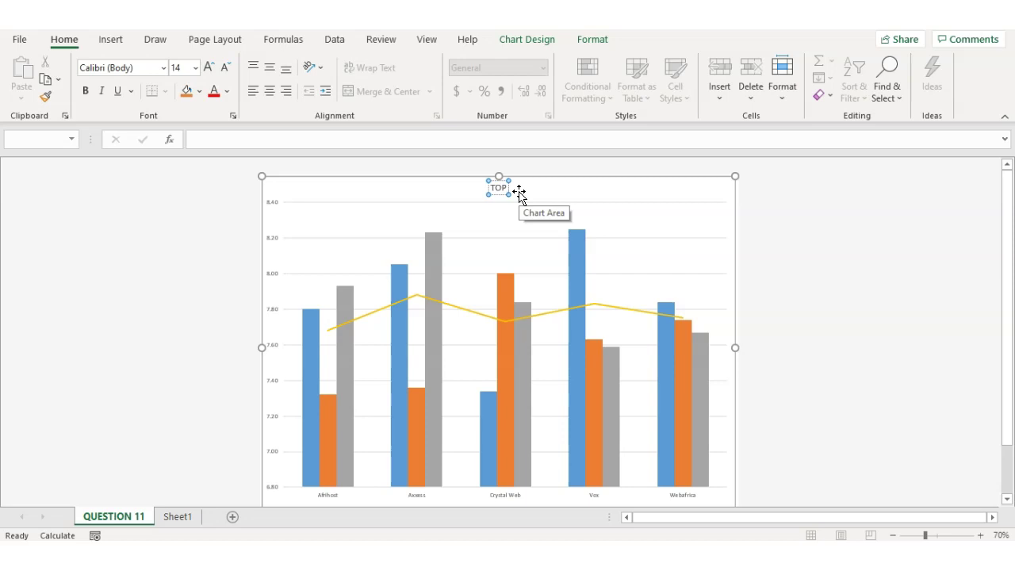
type("TOP FIVE")
left_click(489, 218)
left_click(596, 485)
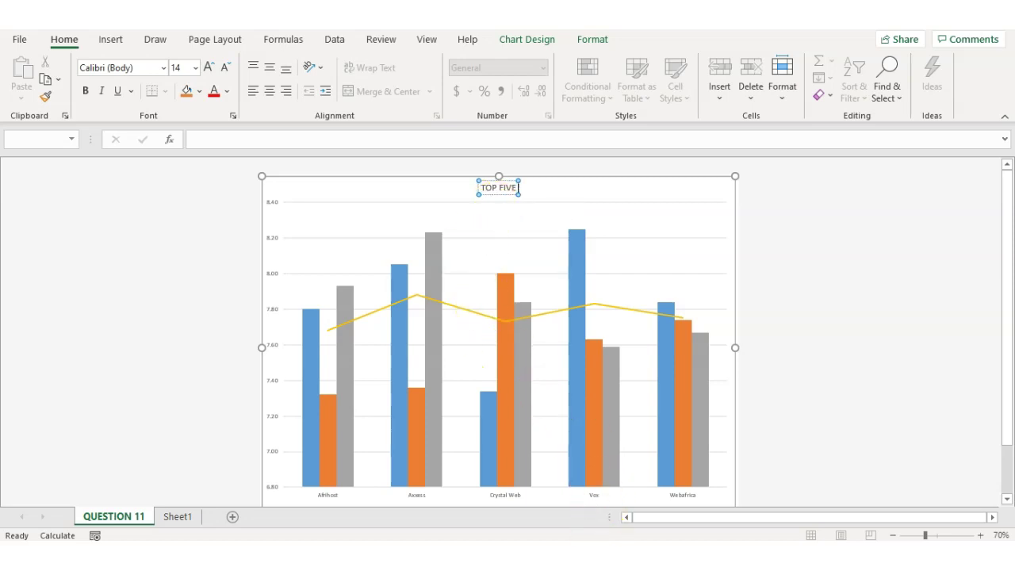
Complete the title with 'ADSL AND FIBRE ISPS IN SOUTH AFRICA' and start a second line
left_click(523, 533)
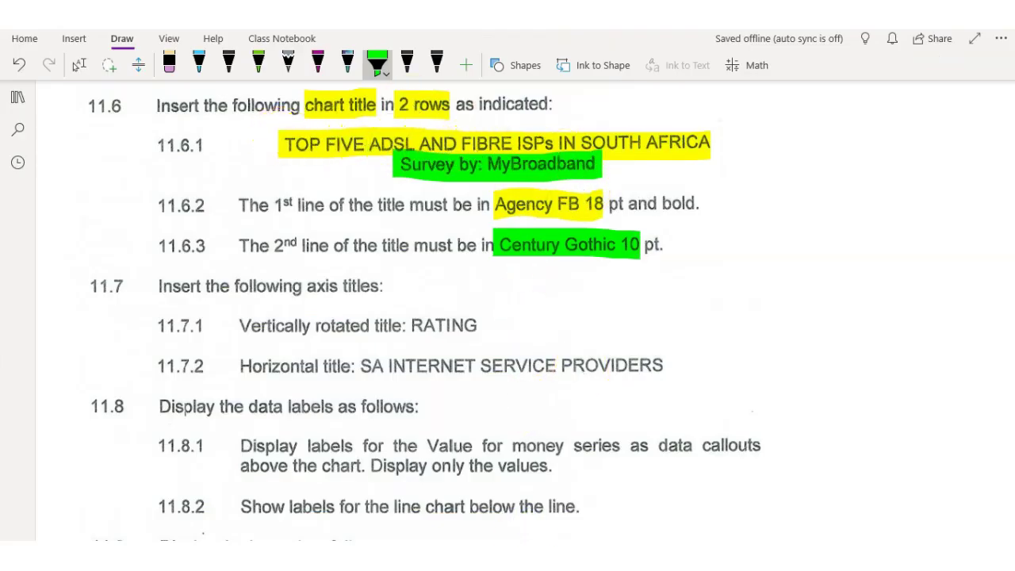
key("alt+Tab")
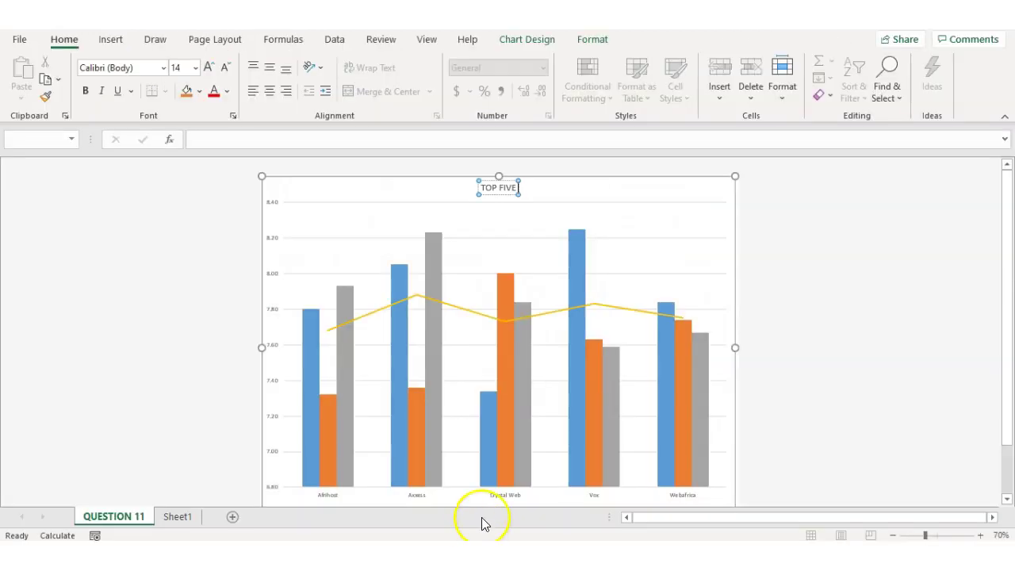
type("ADSL AND FIBRE")
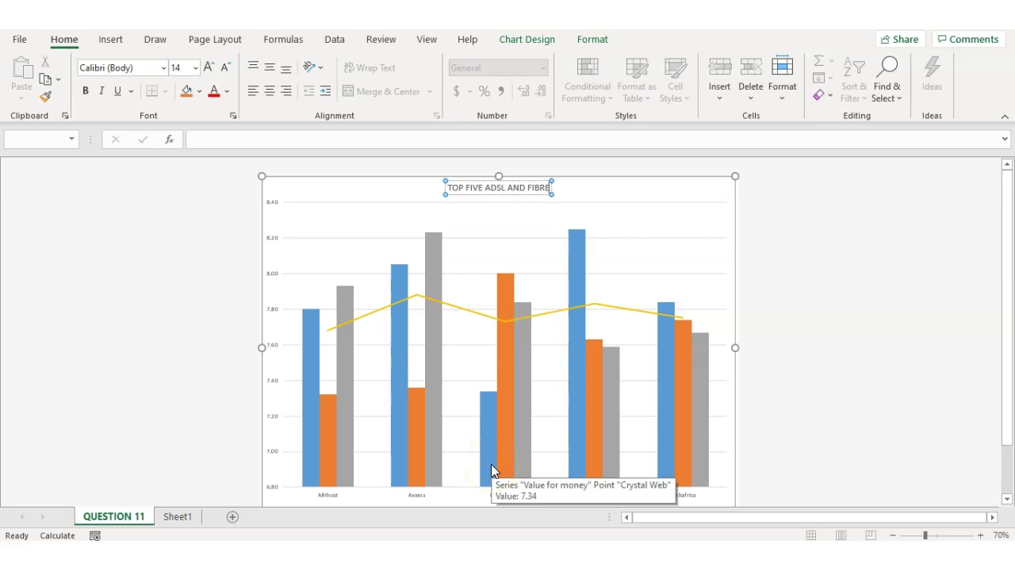
type(" ISPS")
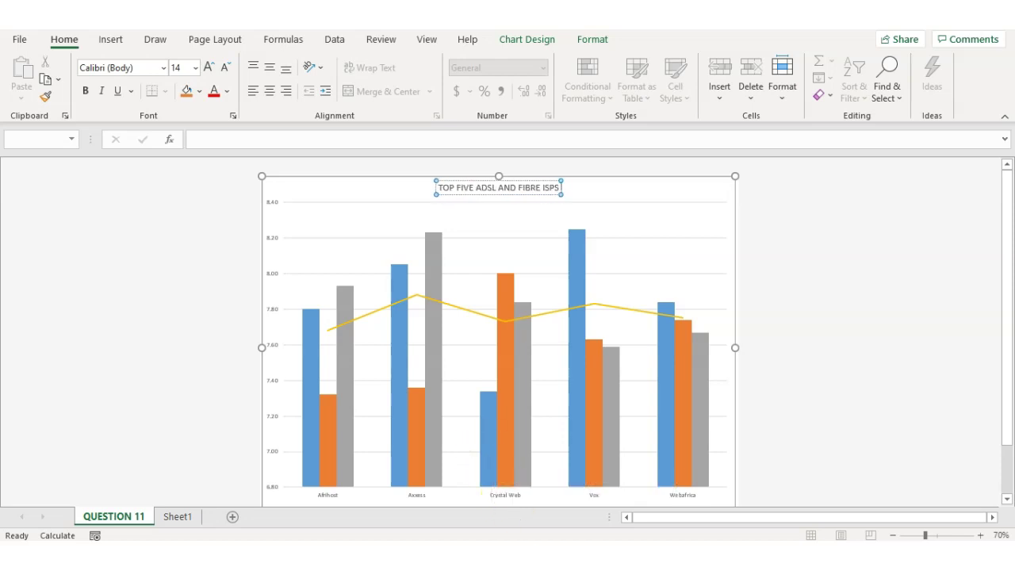
key("alt+Tab")
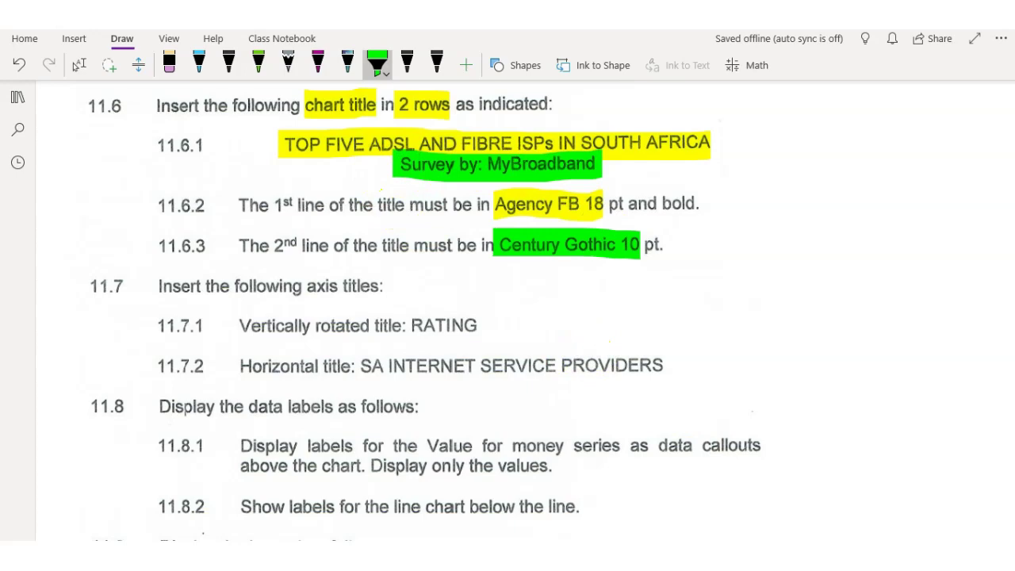
key("alt+Tab")
left_click(590, 236)
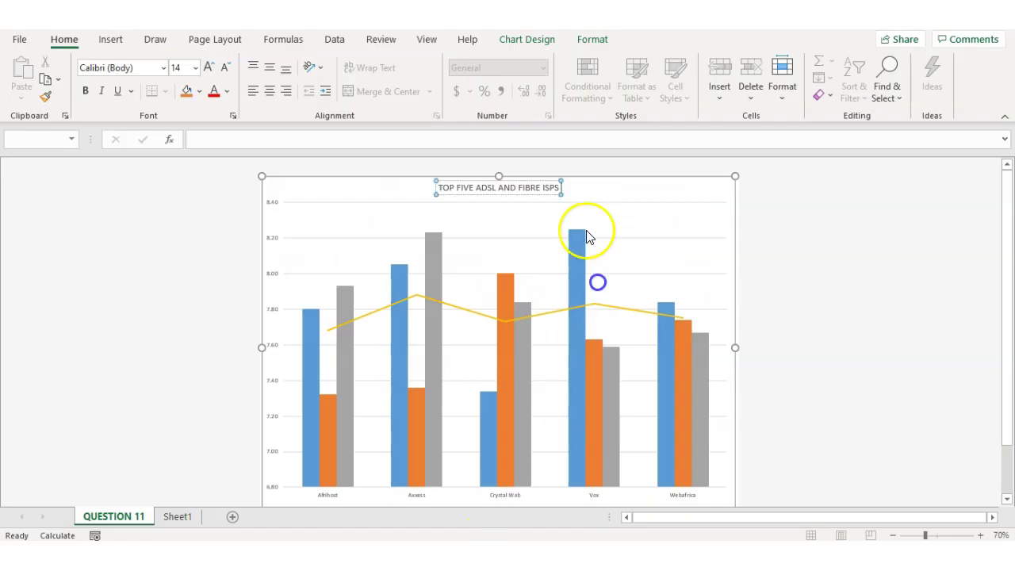
type("IN SOUT")
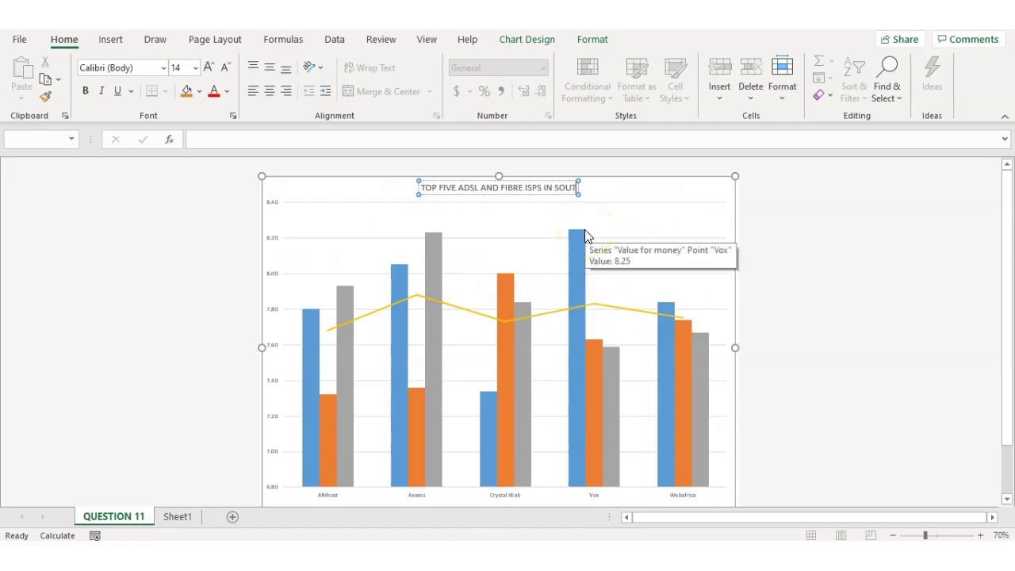
type("H AFRICA")
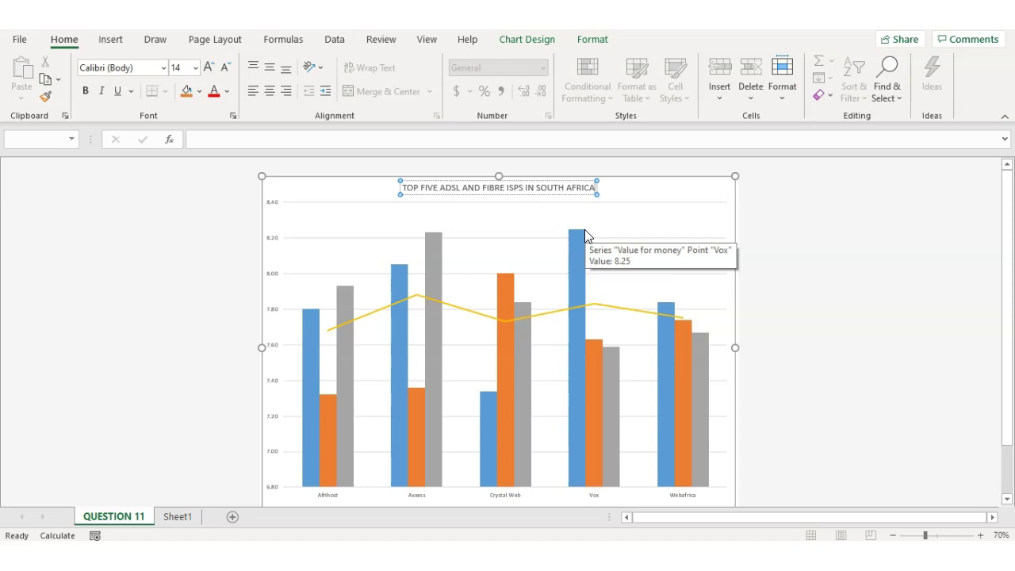
key("Return")
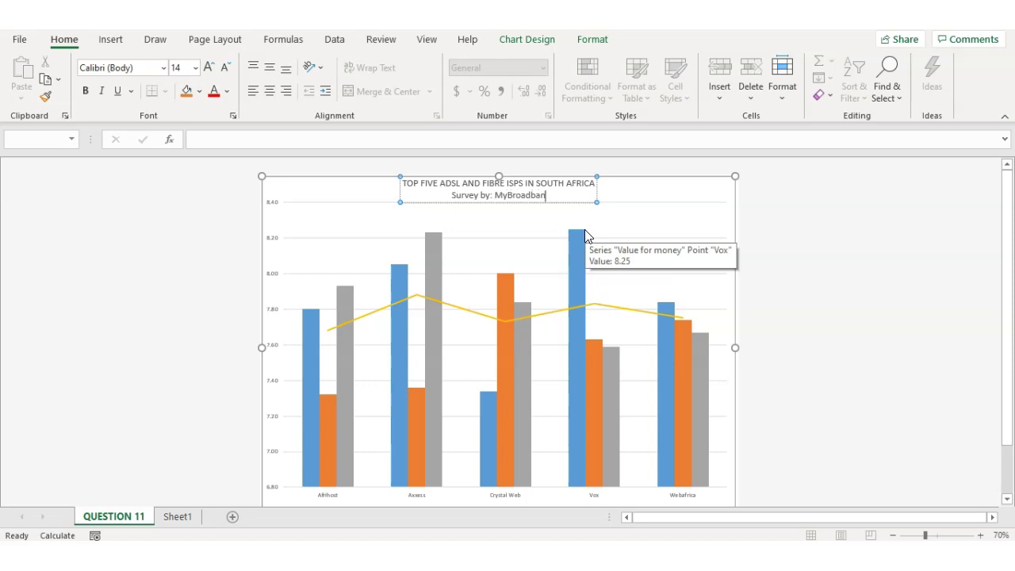
Format the first chart title line as bold Agency FB, 18 pt
left_click(402, 186)
left_click_drag(402, 184, 597, 181)
left_click(165, 69)
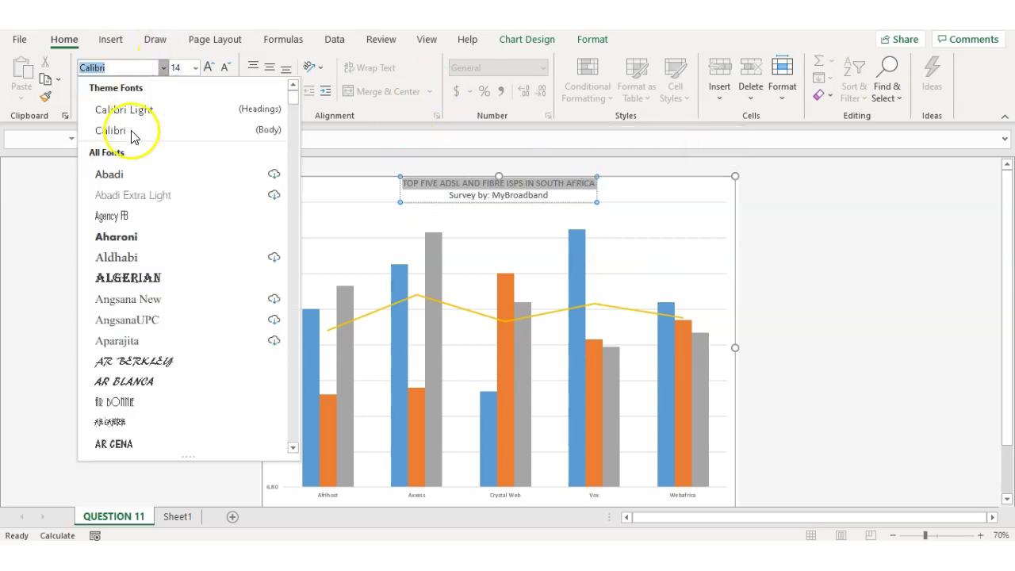
left_click(103, 217)
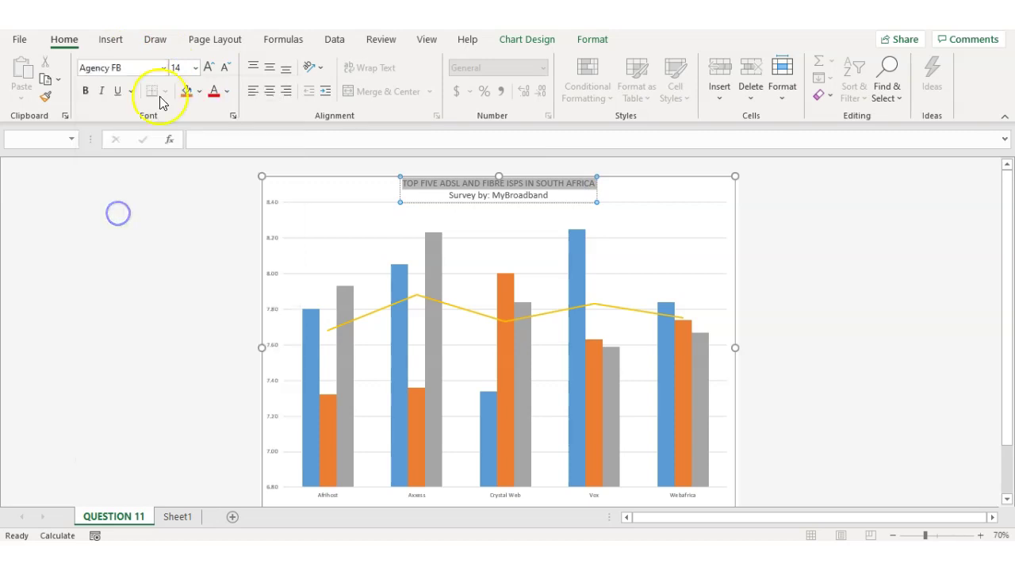
left_click(196, 72)
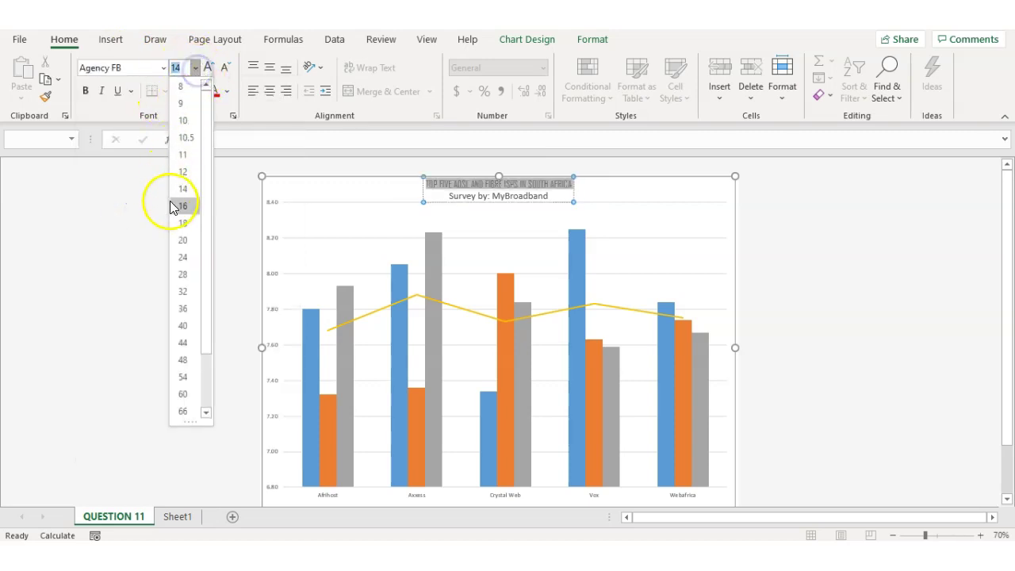
left_click(180, 220)
left_click(84, 90)
left_click_drag(449, 196, 560, 200)
left_click(164, 68)
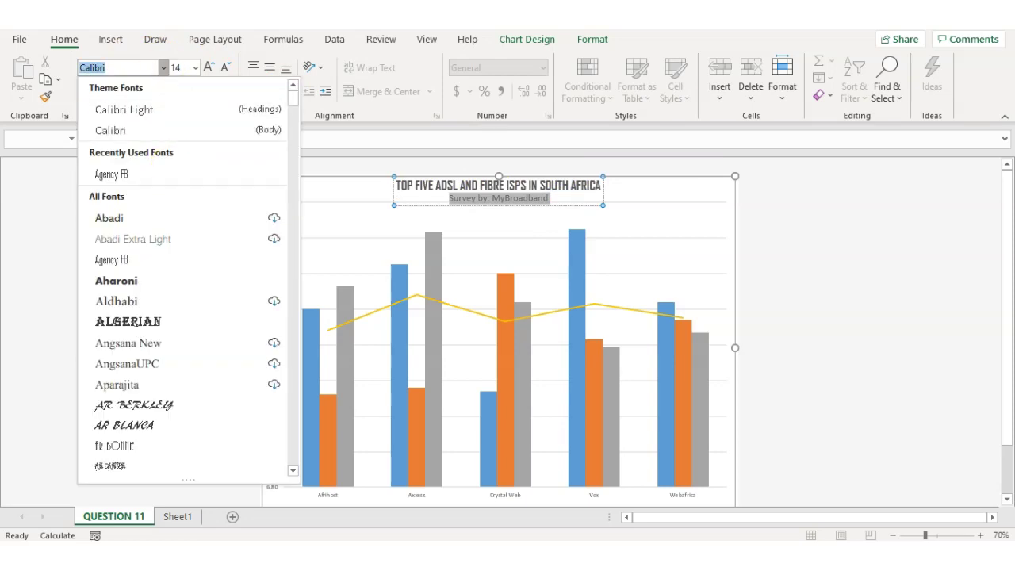
Set the 'Survey by: MyBroadband' subtitle in Century Gothic at size 10
key("alt+Tab")
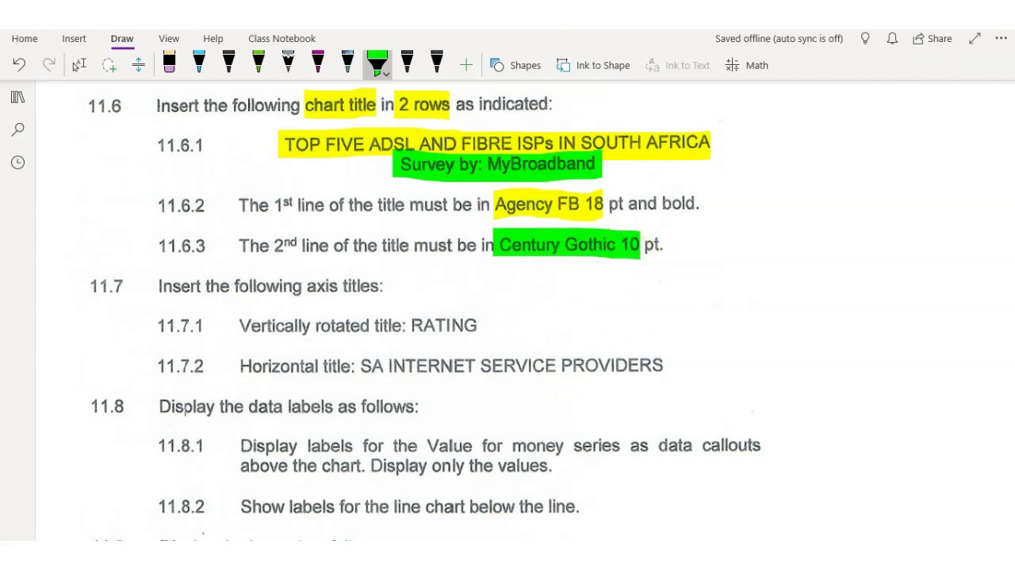
key("alt+Tab")
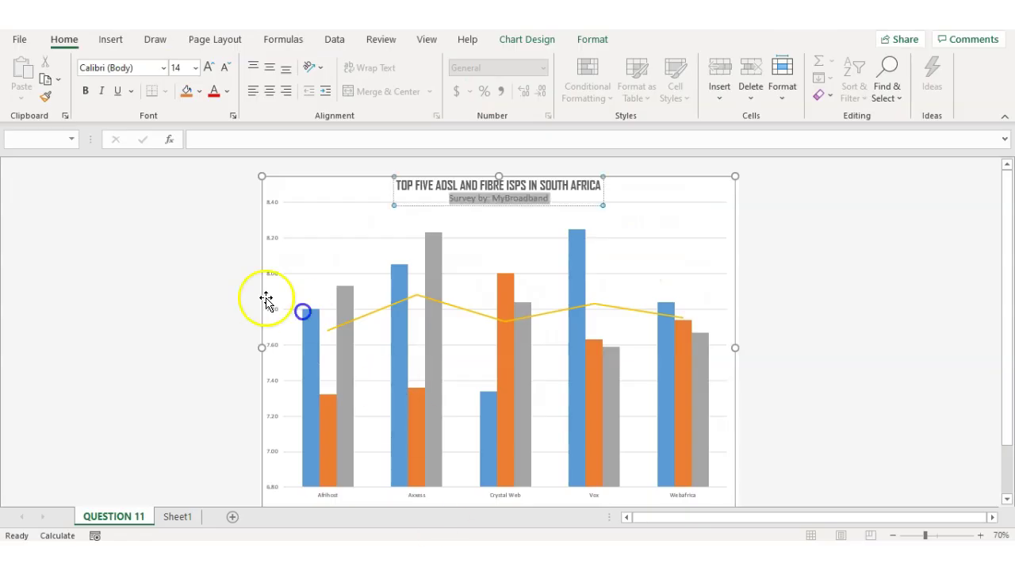
left_click(164, 68)
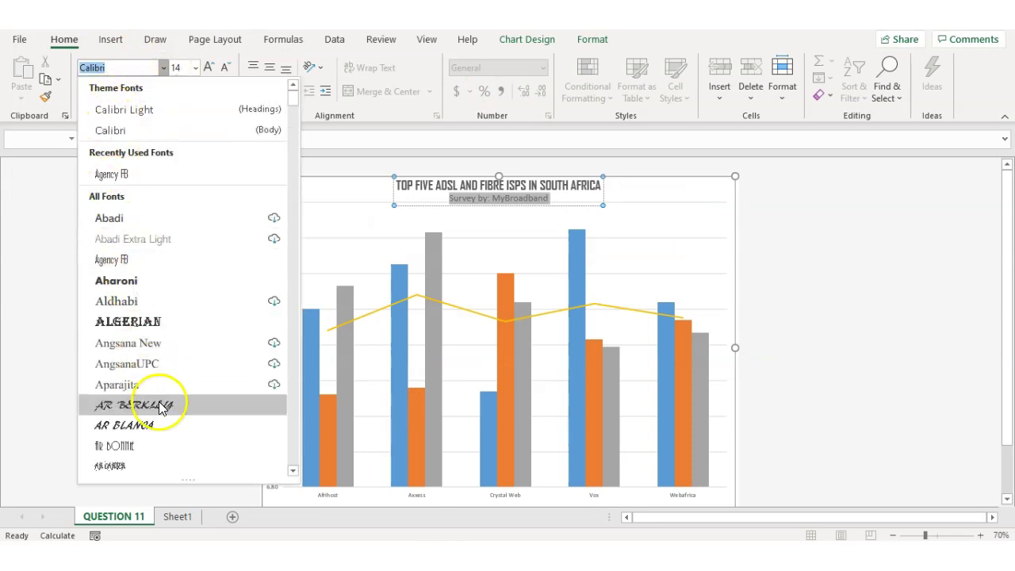
left_click(293, 475)
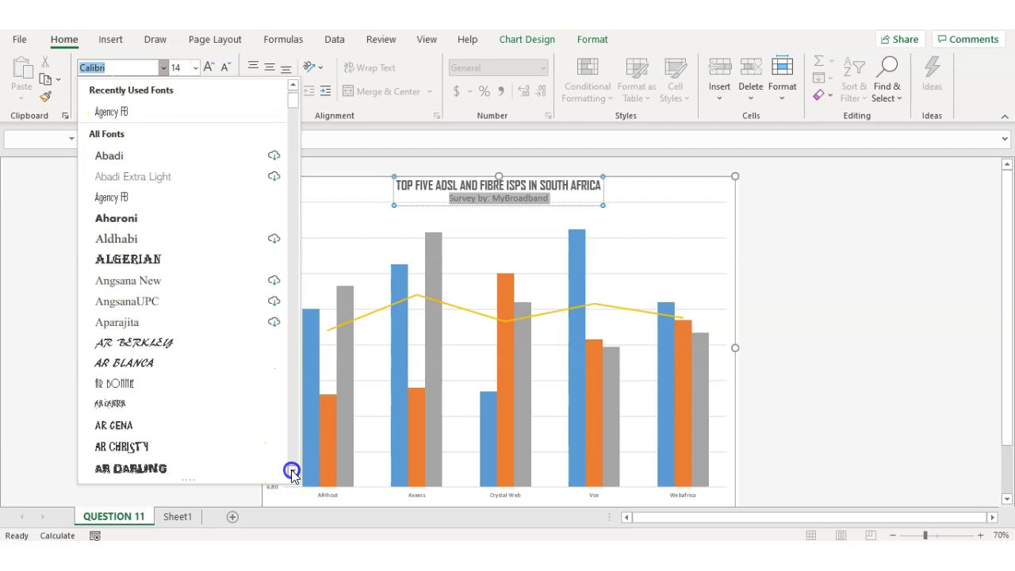
left_click_drag(292, 474, 292, 474)
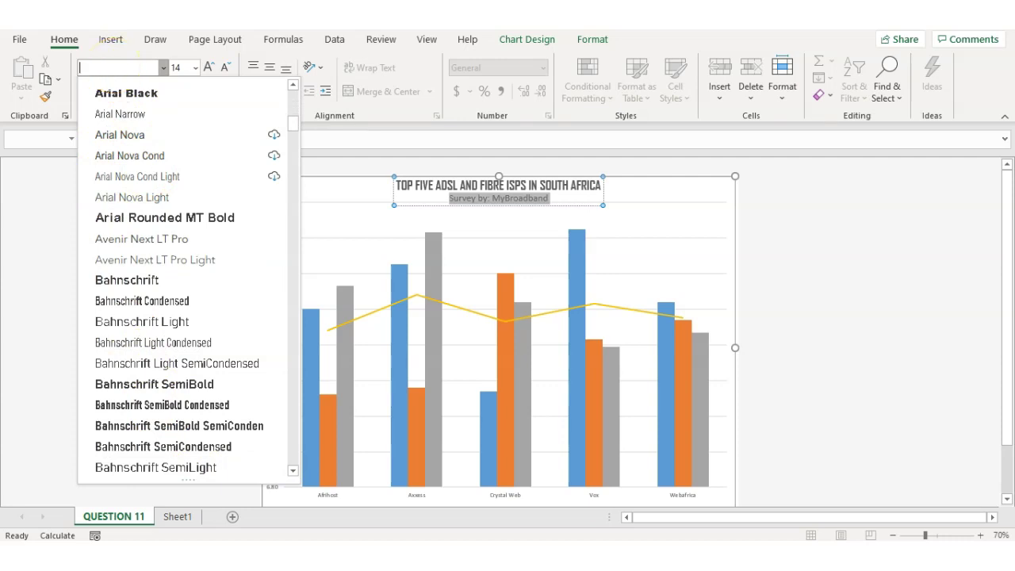
type("Ec")
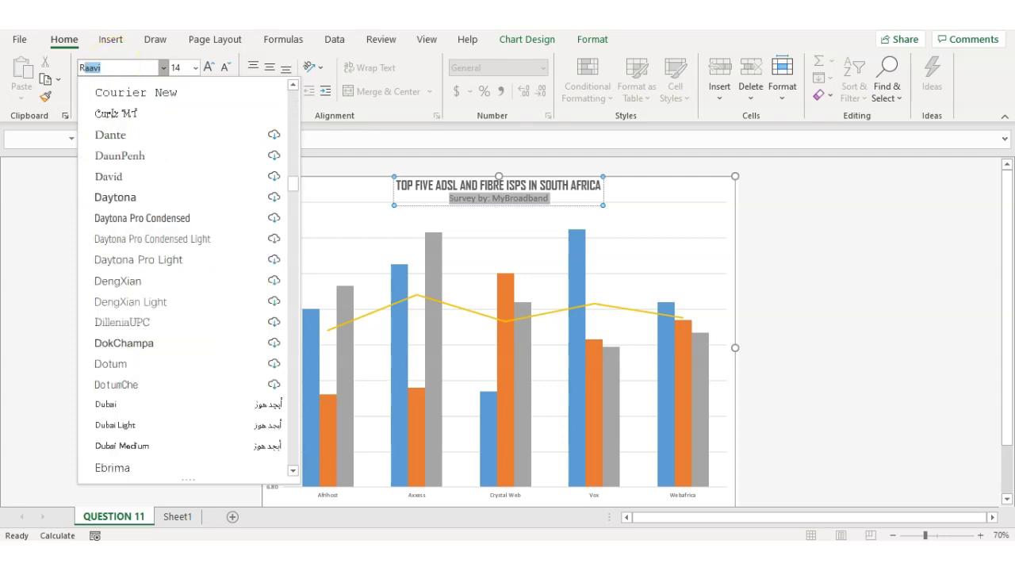
key("BackSpace")
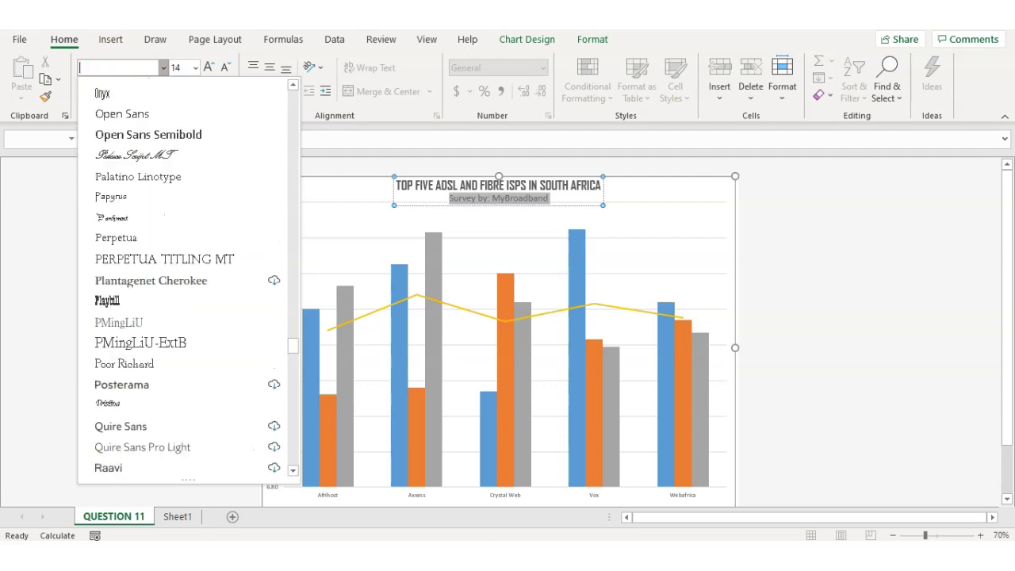
key("Down")
type("Cent")
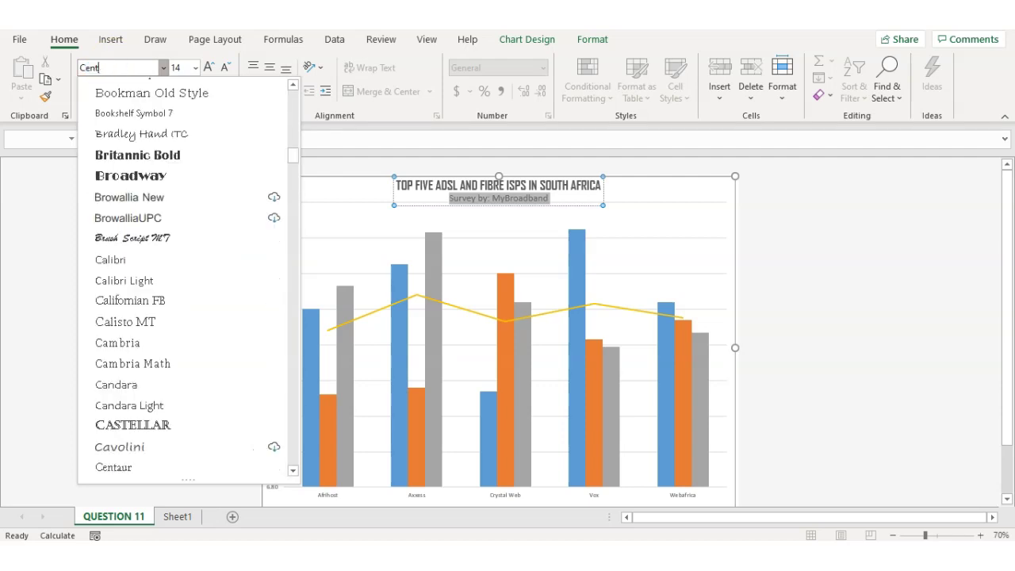
type("yury Gothic")
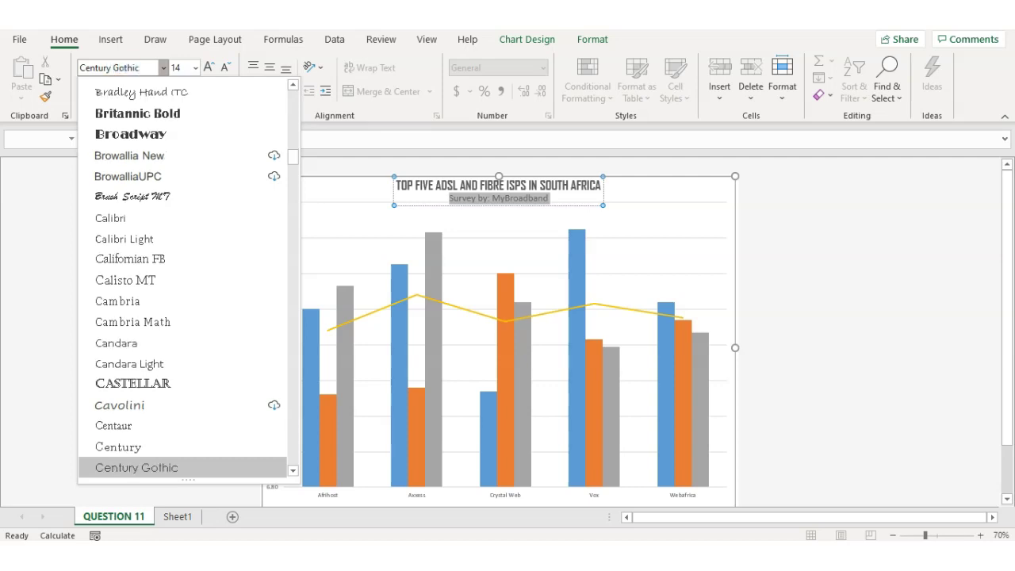
key("Return")
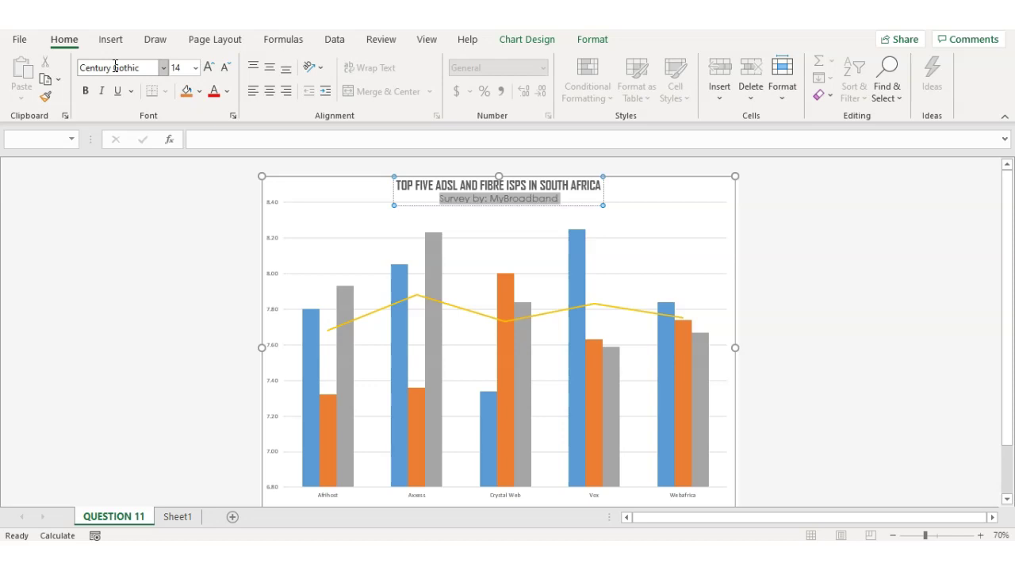
left_click(196, 68)
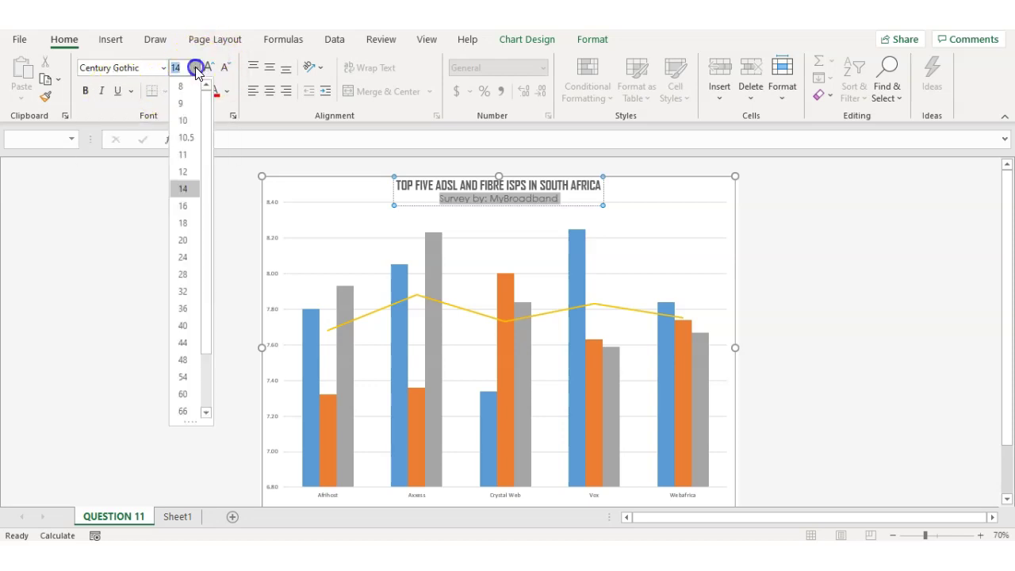
left_click(190, 121)
left_click(859, 265)
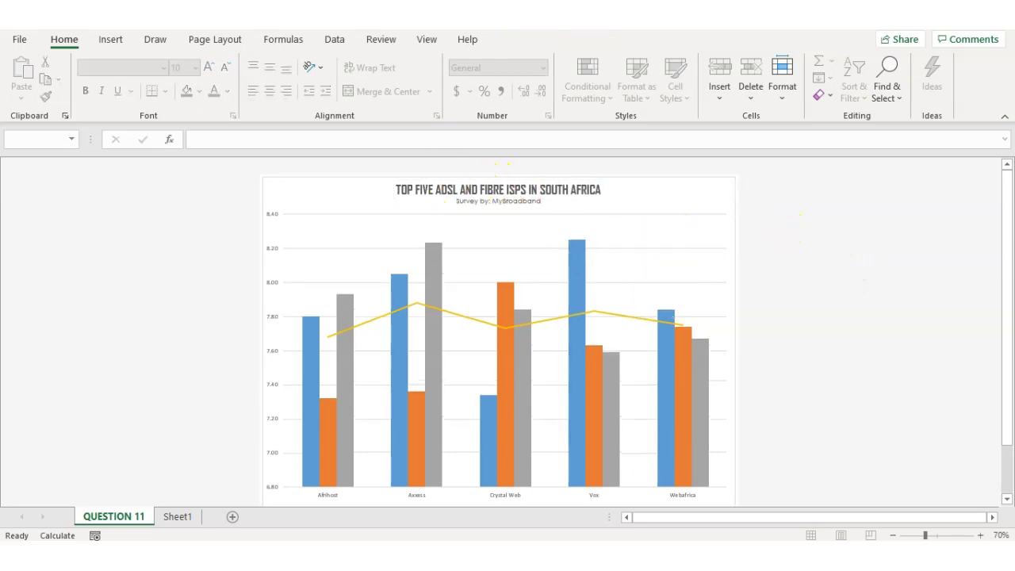
key("alt+Tab")
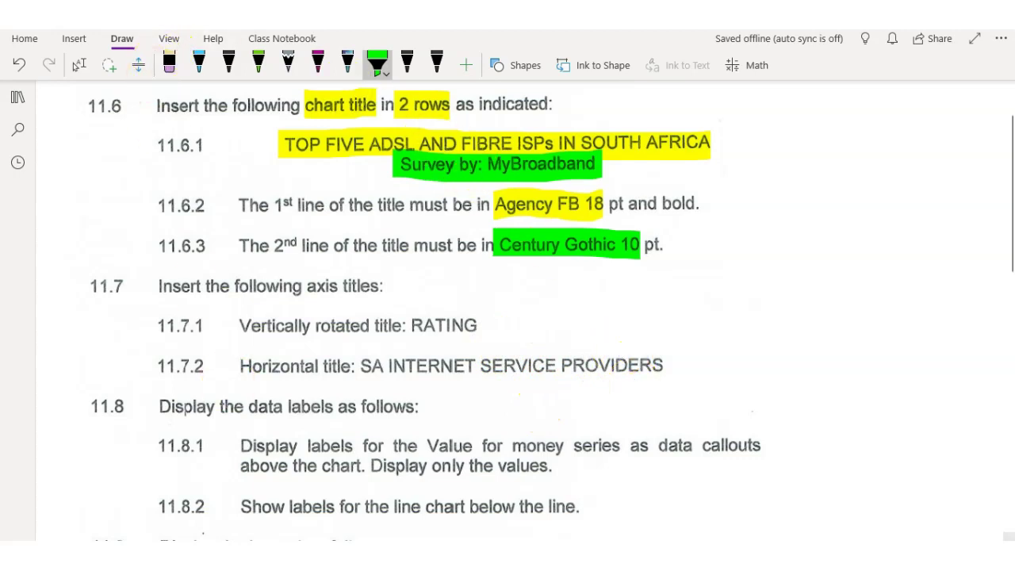
key("alt+Tab")
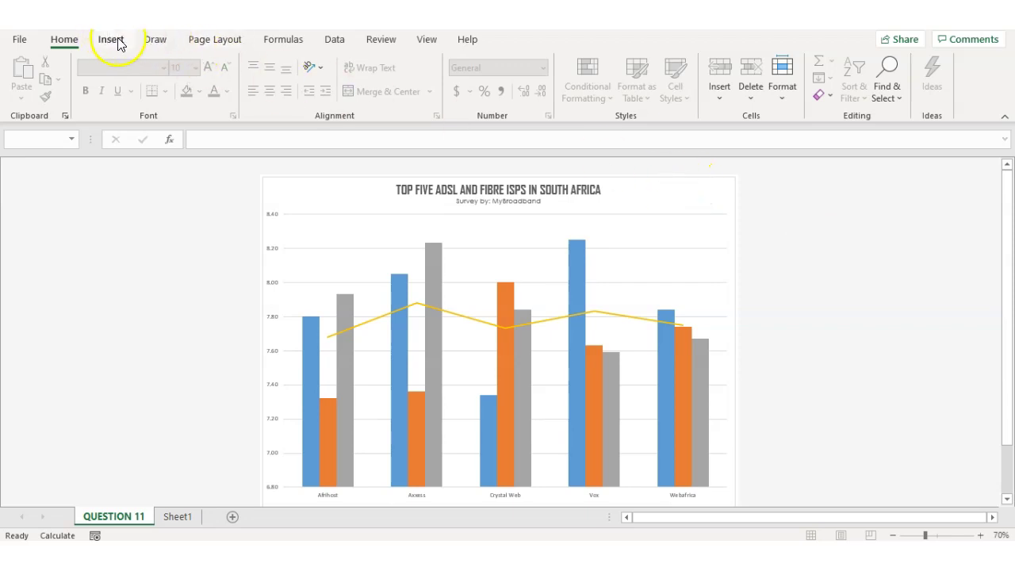
Turn on axis titles and label the horizontal axis 'INTERNET SERVICE PROVIDERS'
left_click(689, 203)
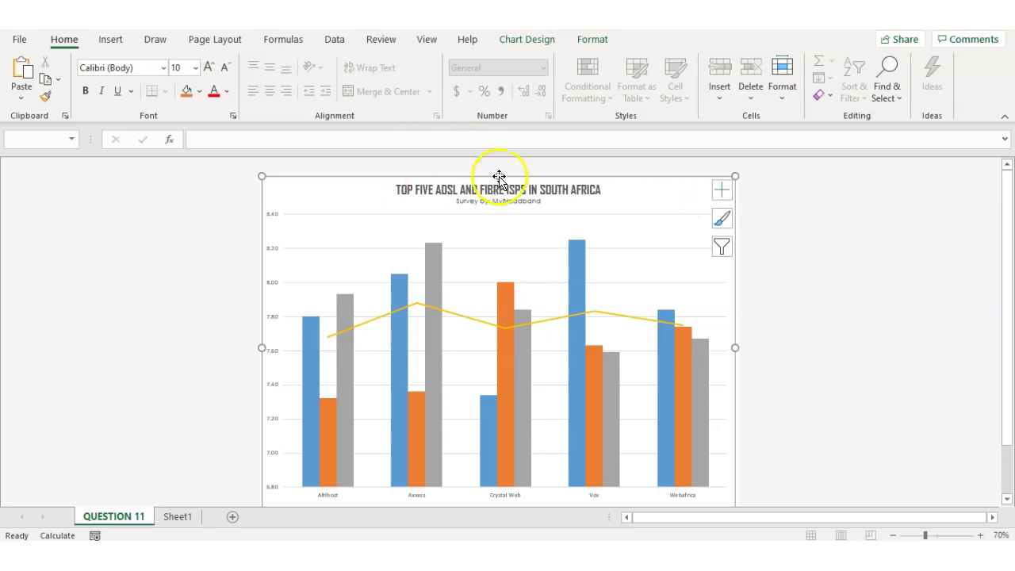
left_click(723, 192)
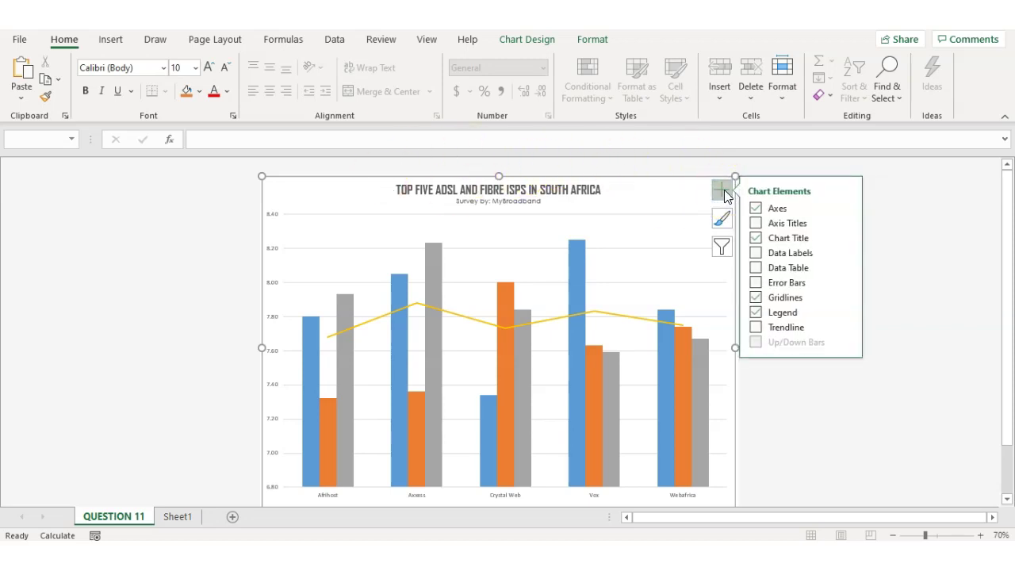
left_click(788, 225)
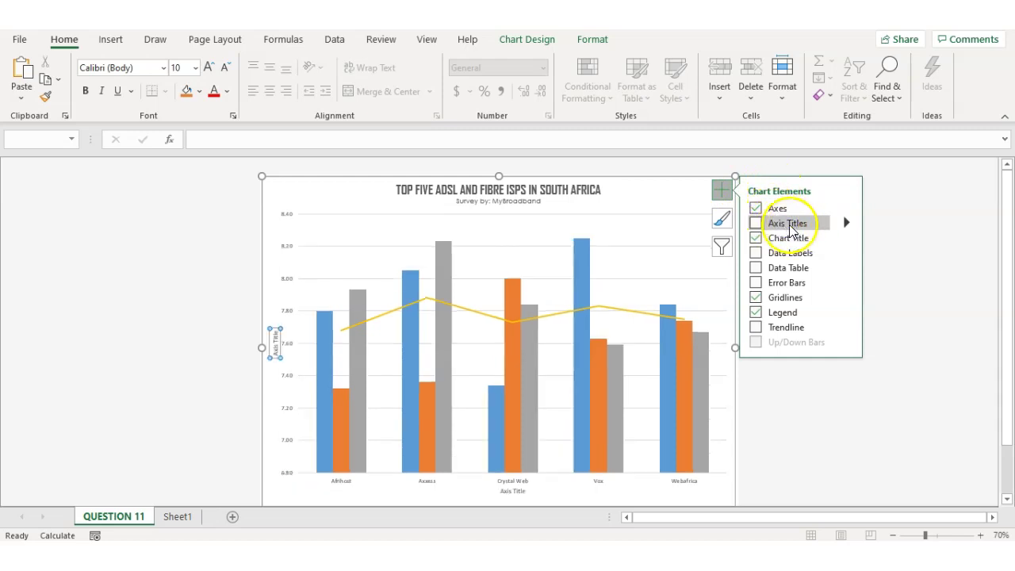
left_click(756, 224)
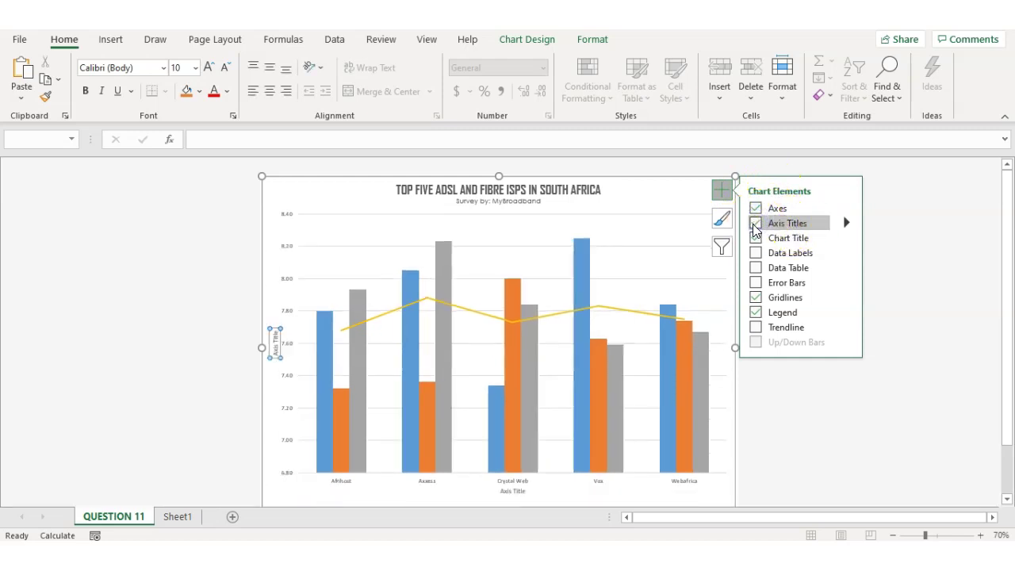
left_click(508, 491)
left_click(275, 344)
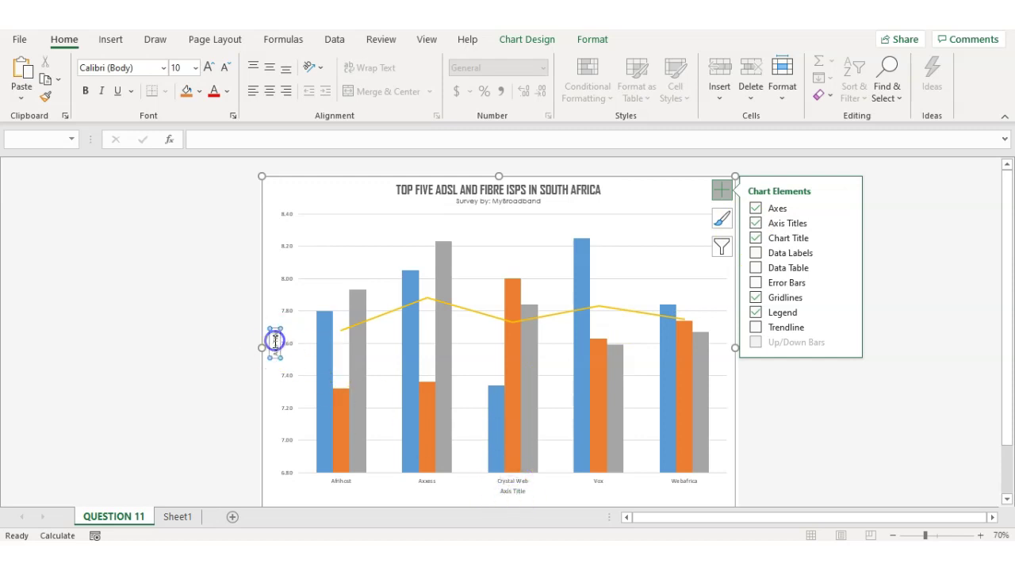
left_click(526, 493)
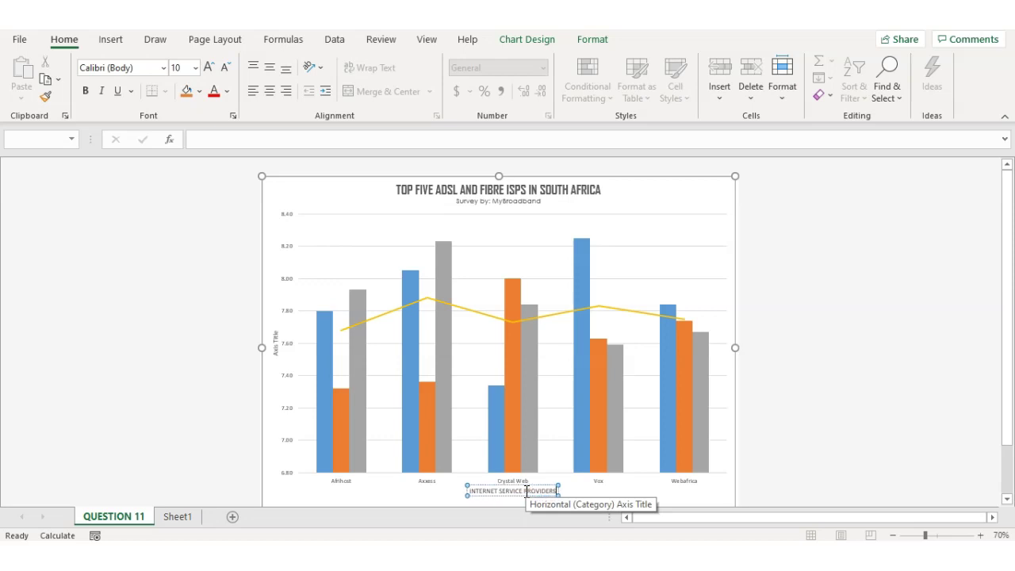
left_click(275, 341)
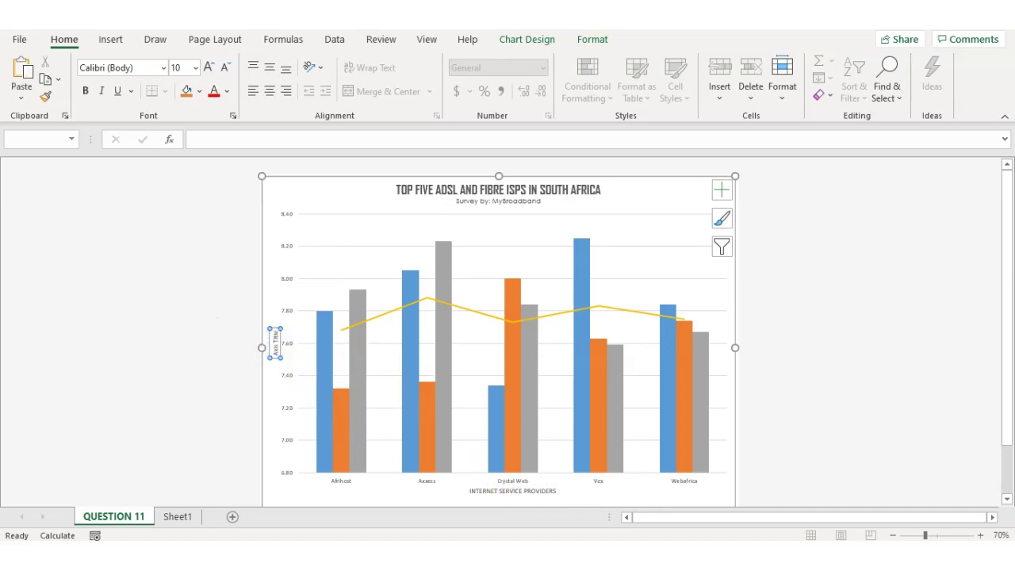
Enter 'RATING' as the vertical axis title, then scroll the OneNote instructions to item 11.8
key("alt+Tab")
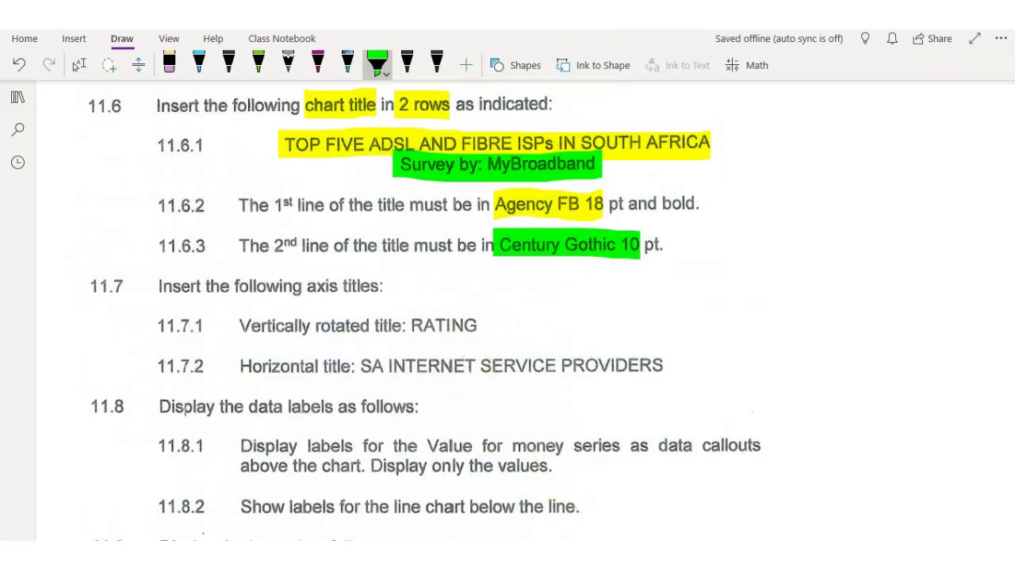
key("alt+Tab")
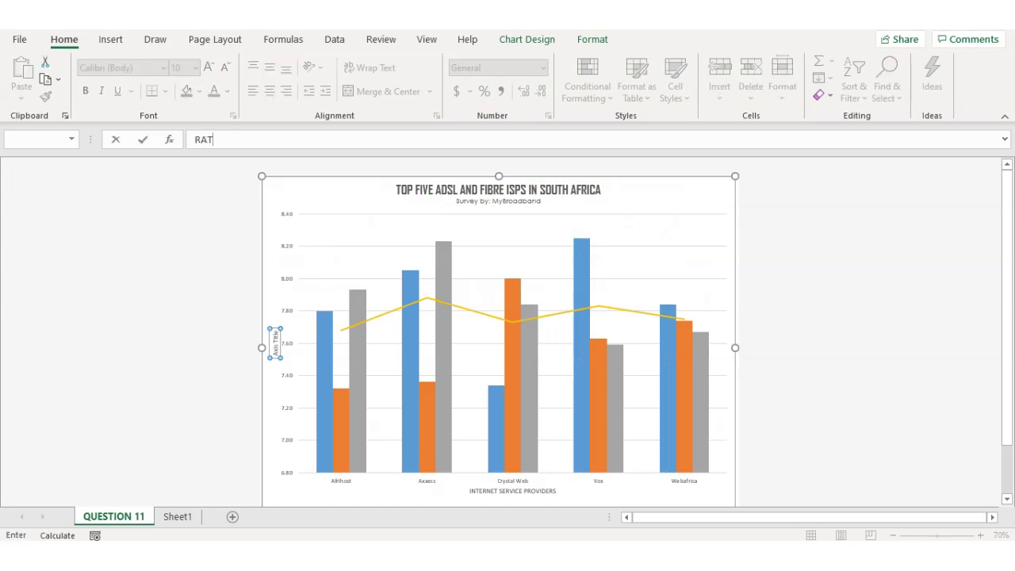
key("Return")
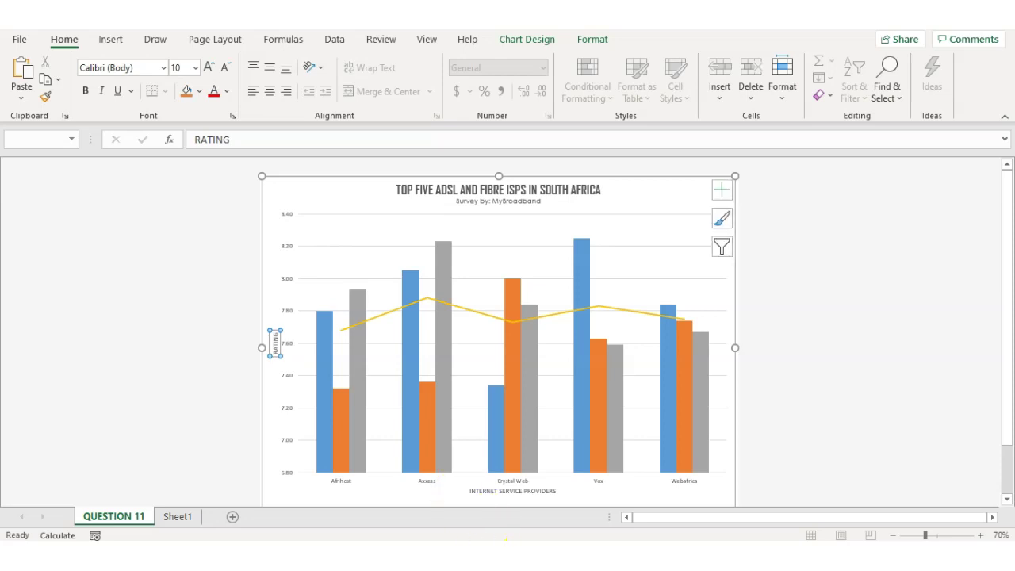
left_click(505, 539)
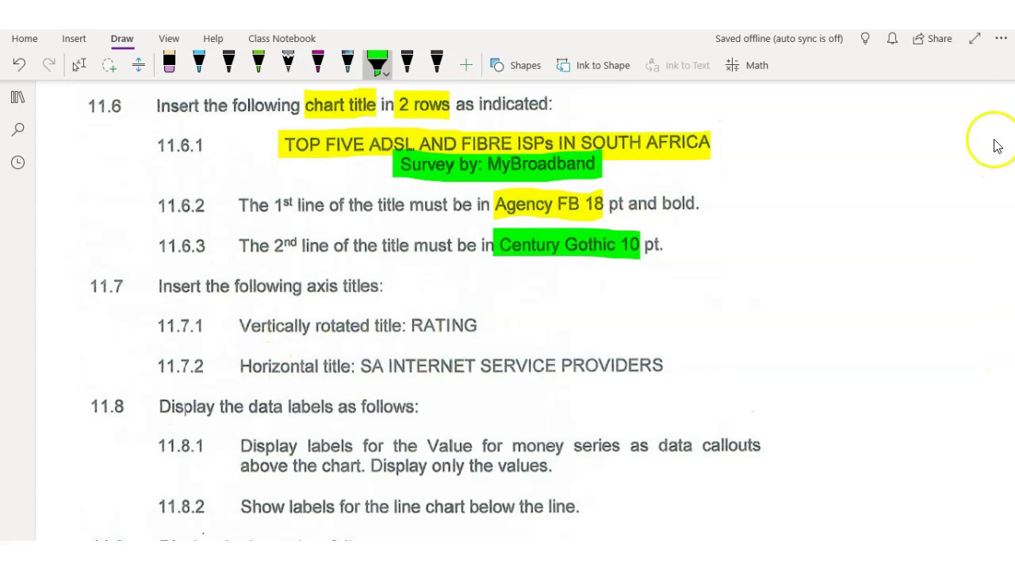
scroll(242, 364, "down", 1)
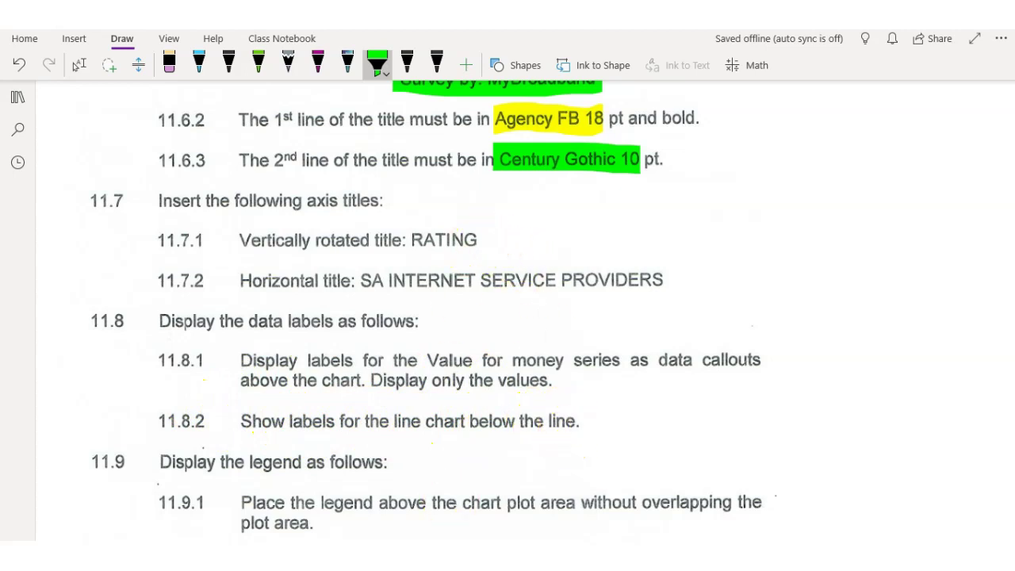
Go back to the Excel chart after reading items 11.8–11.9
key("alt+Tab")
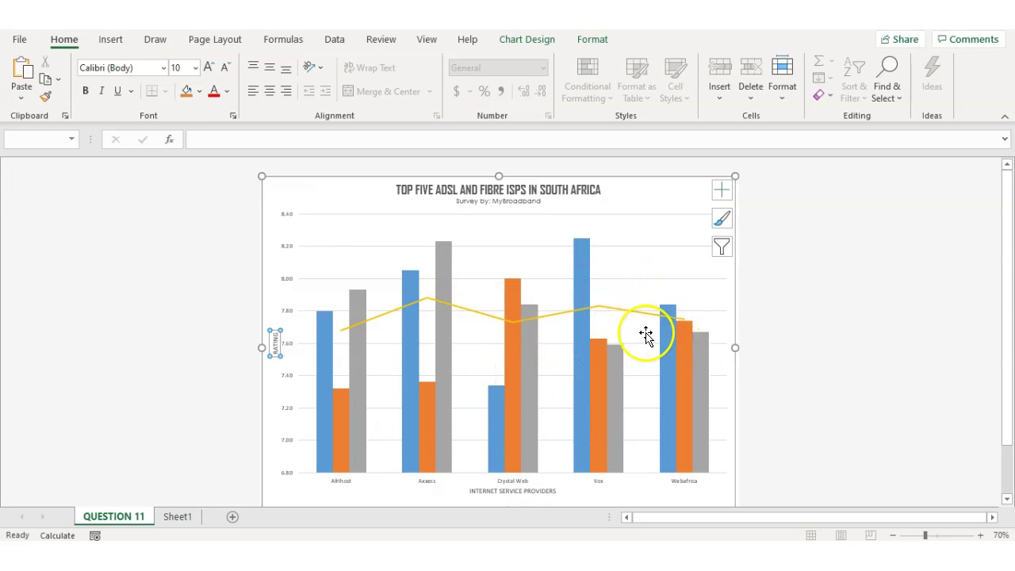
Select the whole blue Value for money bar series in the chart
scroll(393, 456, "down", 2)
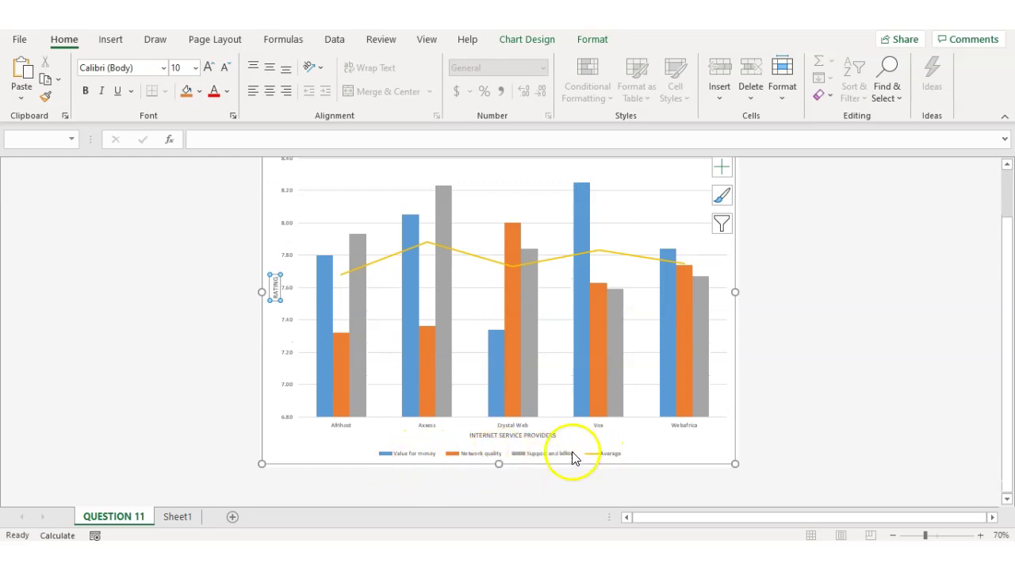
left_click(412, 457)
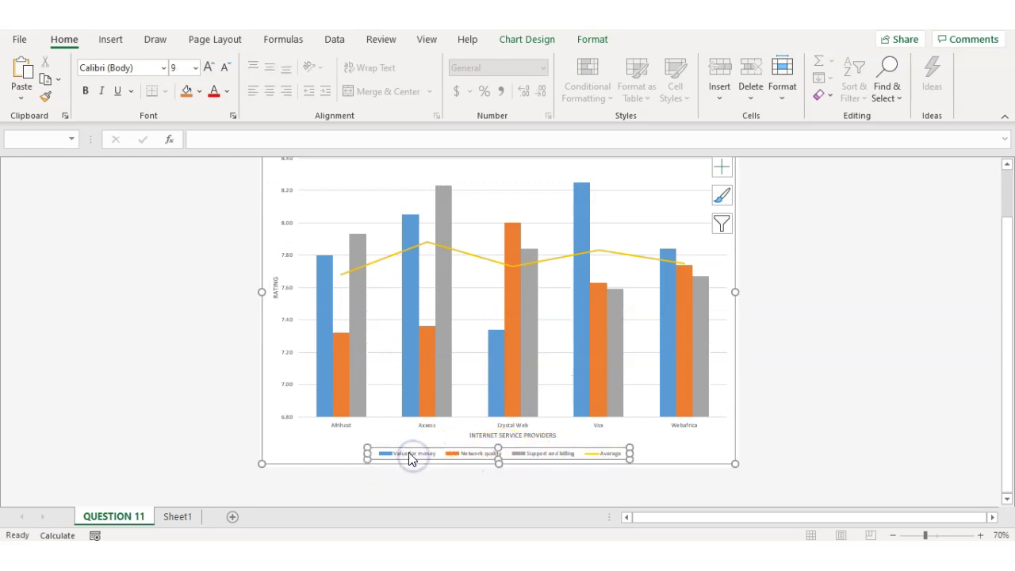
left_click(321, 306)
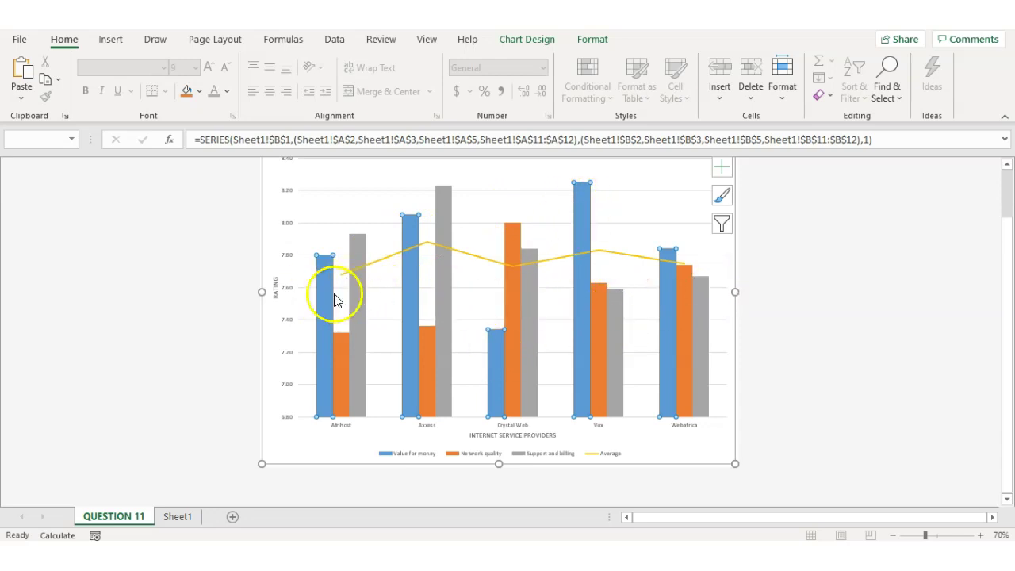
scroll(1005, 262, "up", 1)
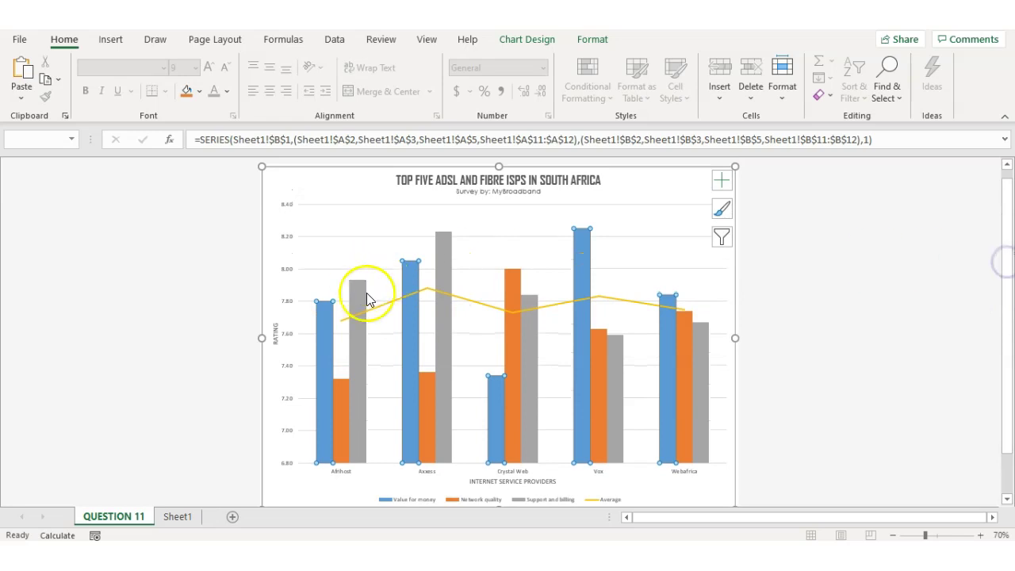
left_click(325, 323)
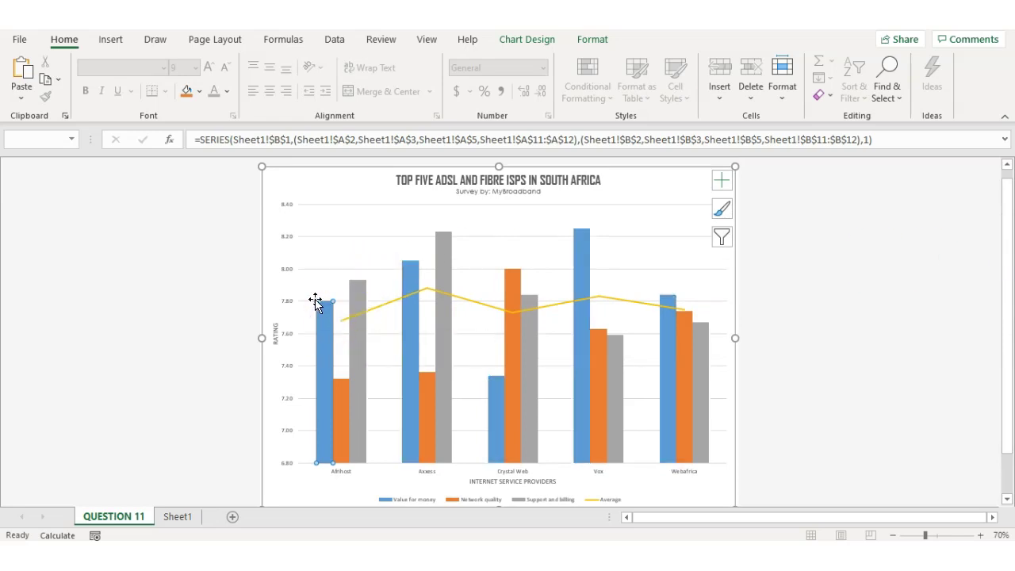
mouse_move(322, 433)
left_click(339, 246)
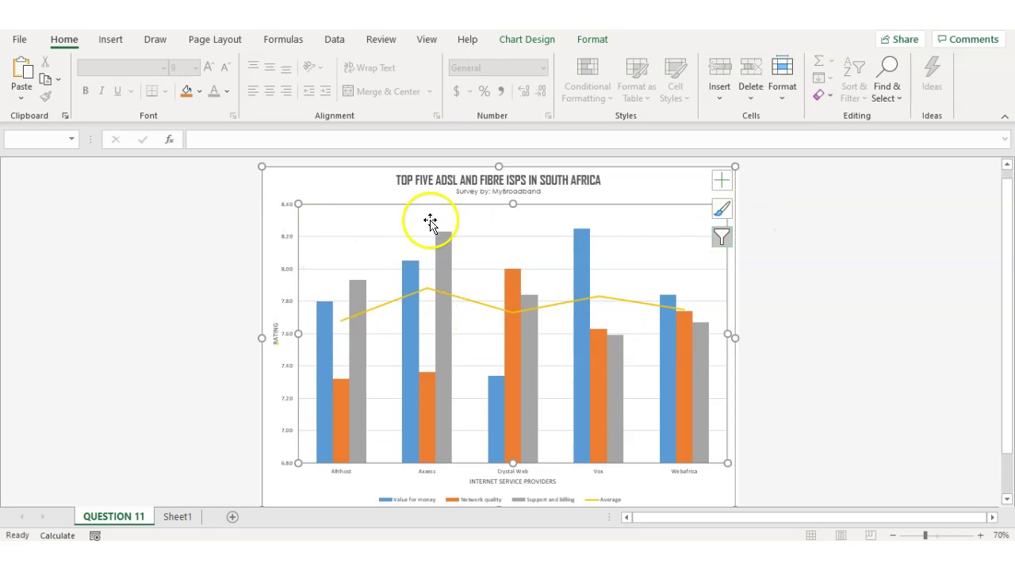
left_click(331, 342)
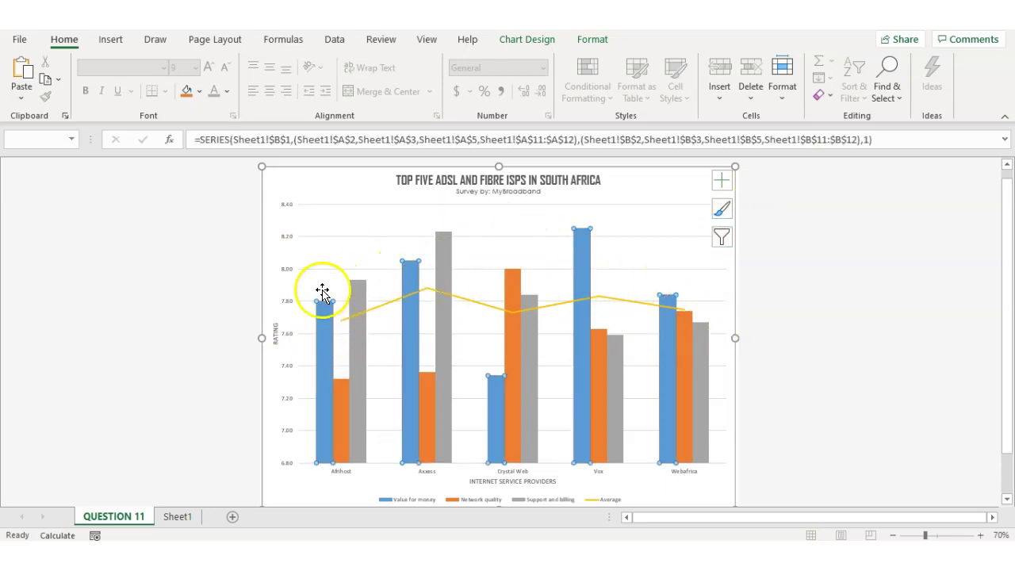
Add Data Callout labels to the Value for money bars
left_click(723, 184)
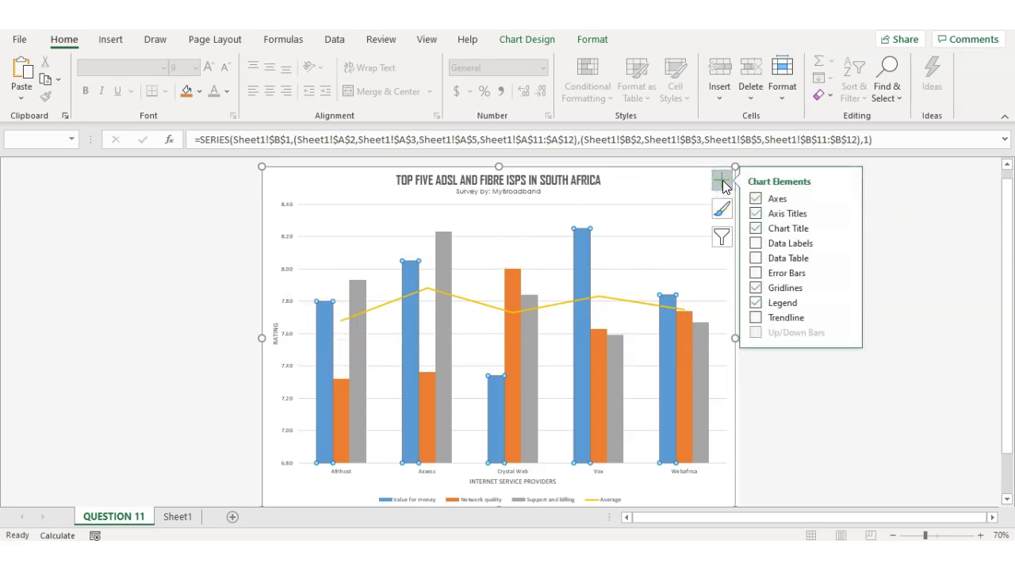
left_click(758, 244)
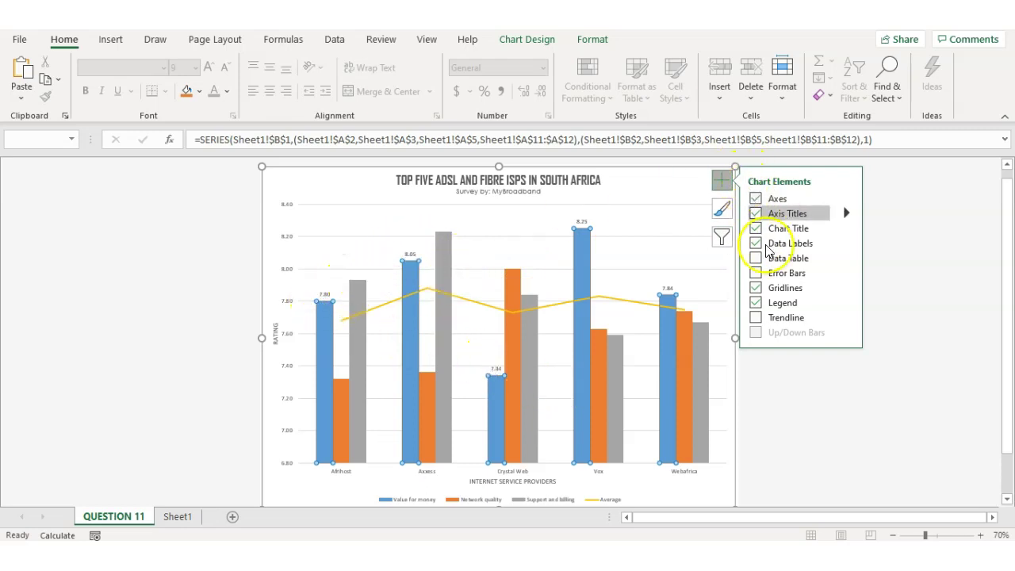
mouse_move(759, 243)
left_click(847, 243)
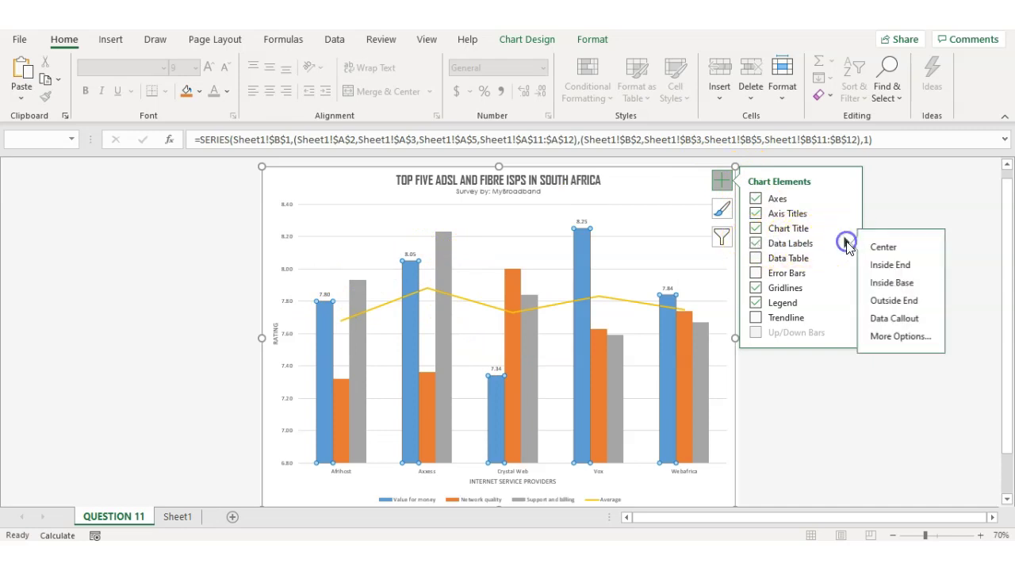
left_click(896, 318)
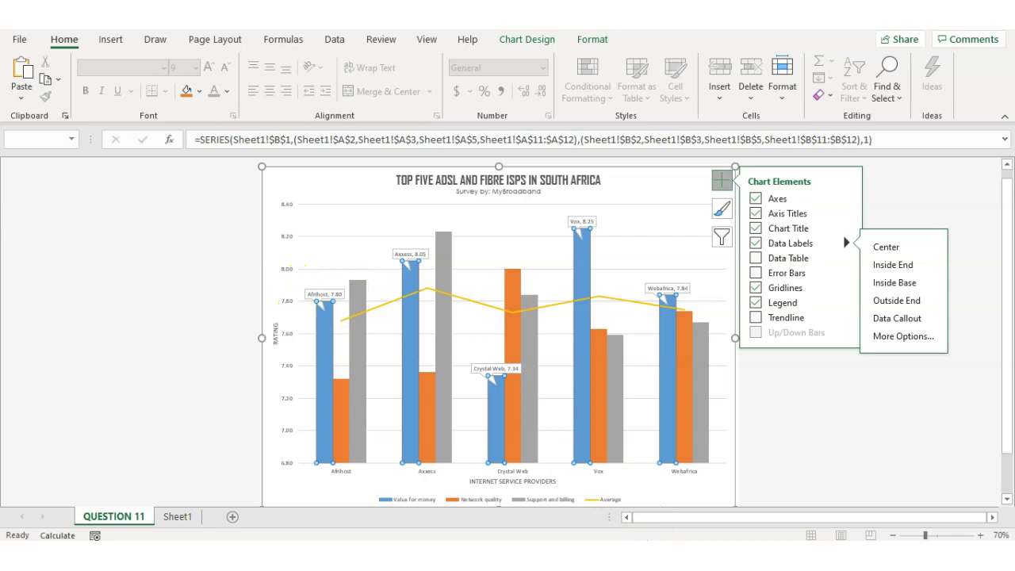
key("alt+Tab")
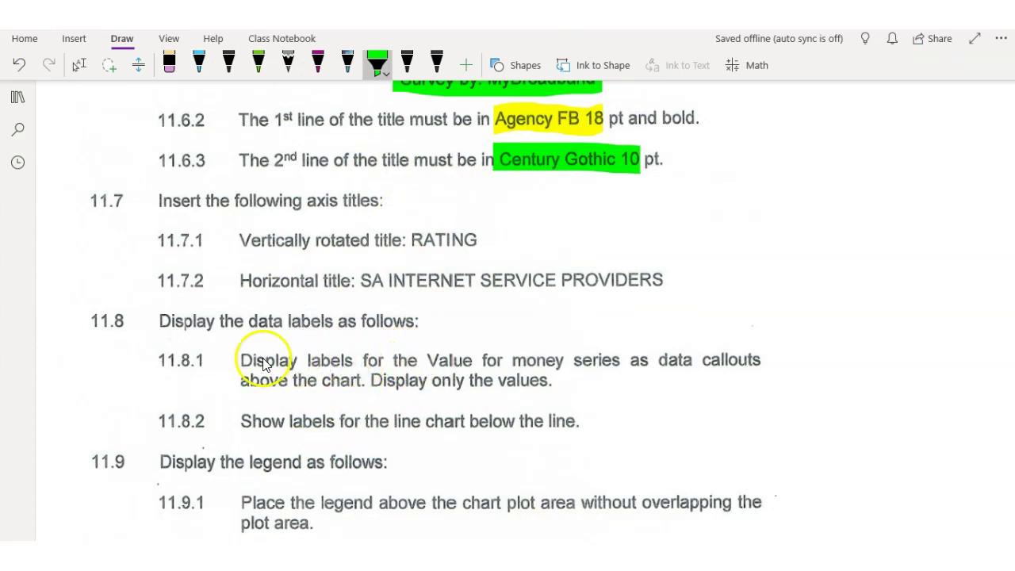
Highlight 'Display labels', 'Value for money', 'data callouts' and 'values' in item 11.8.1 green
left_click_drag(243, 361, 354, 361)
left_click_drag(427, 361, 556, 361)
mouse_move(694, 363)
left_mouse_down()
mouse_move(685, 362)
mouse_move(774, 365)
left_mouse_up()
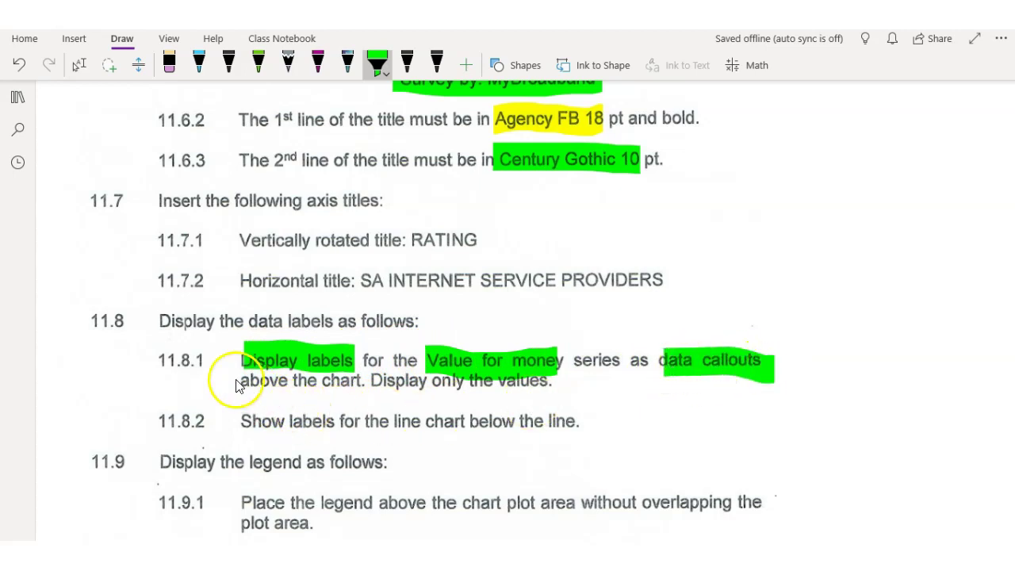
left_click_drag(246, 379, 317, 373)
left_click_drag(497, 383, 566, 390)
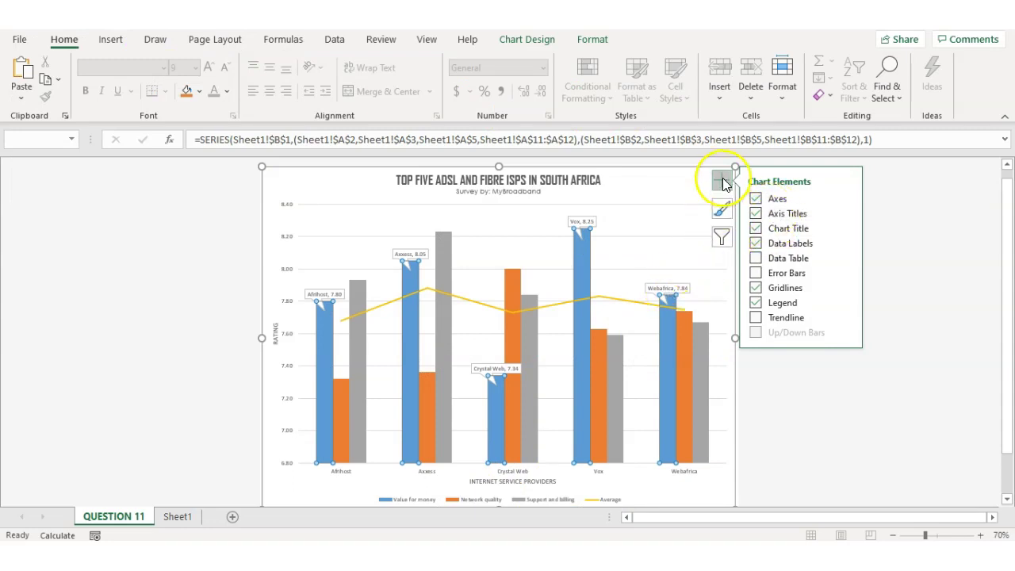
Uncheck Category Name in Format Data Labels so the callouts show ratings only
left_click(845, 244)
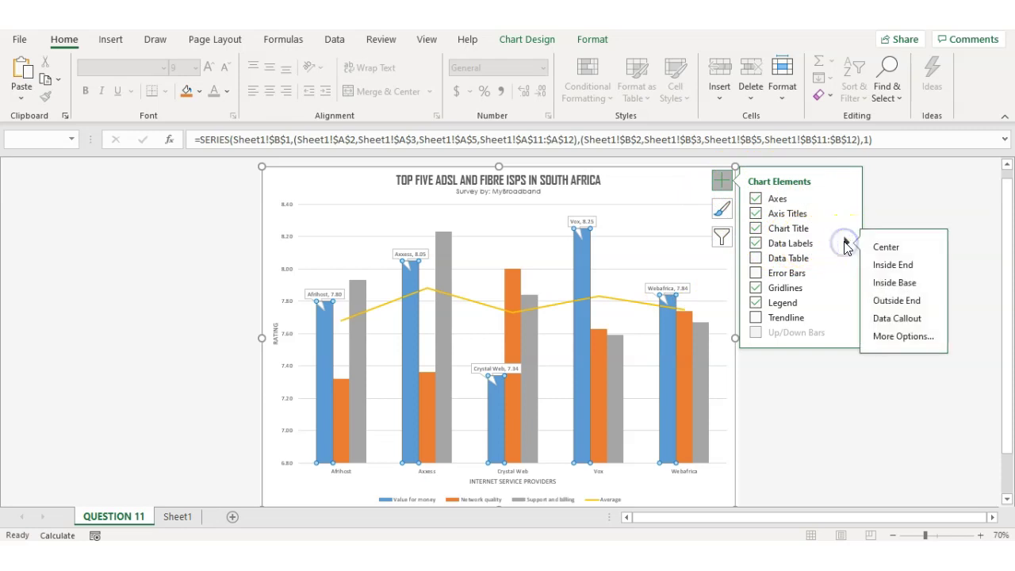
left_click(896, 336)
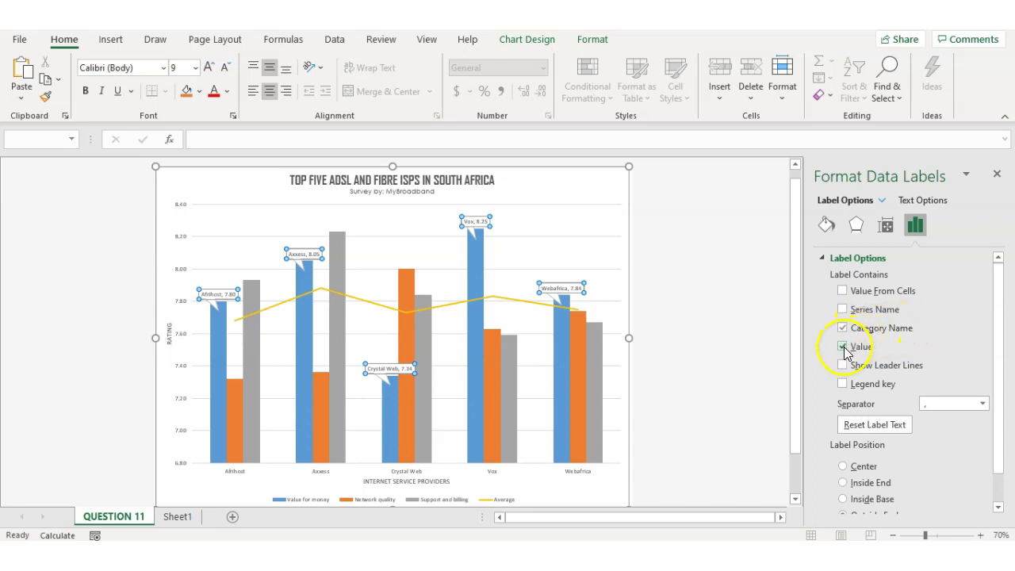
left_click(844, 328)
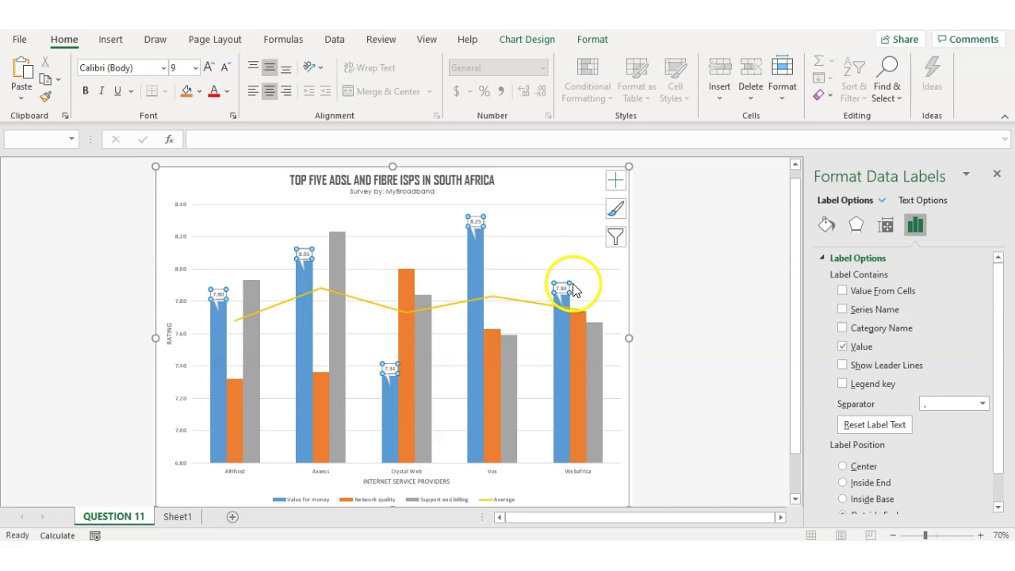
left_click(998, 173)
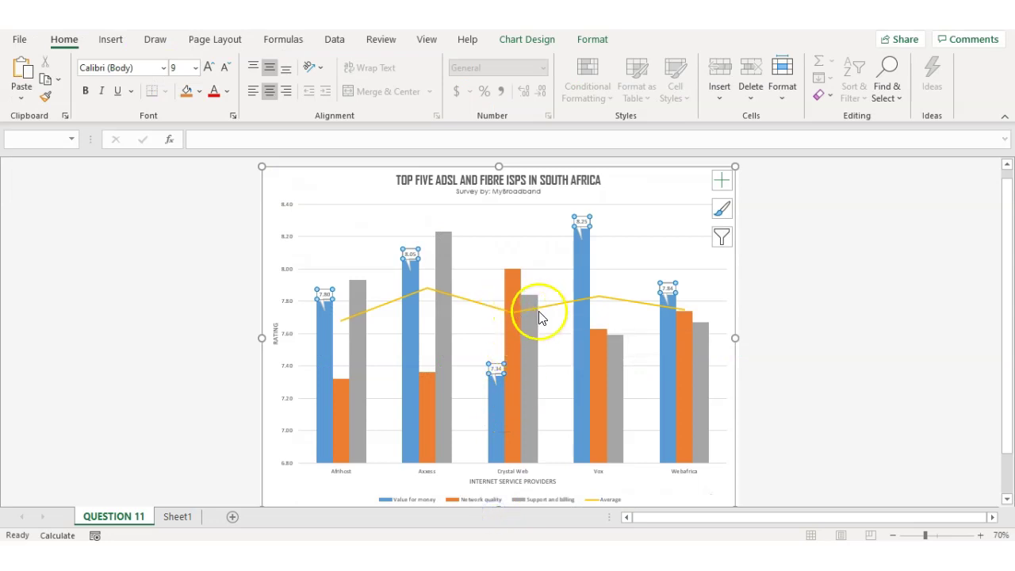
Add data labels to the Average line series and position them Below its points
left_click(547, 314)
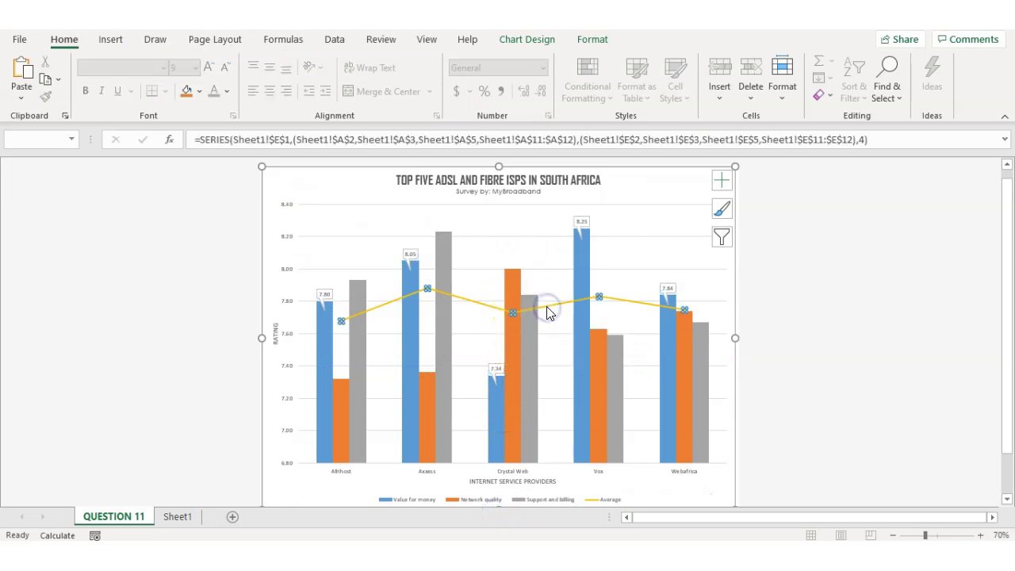
left_click(725, 182)
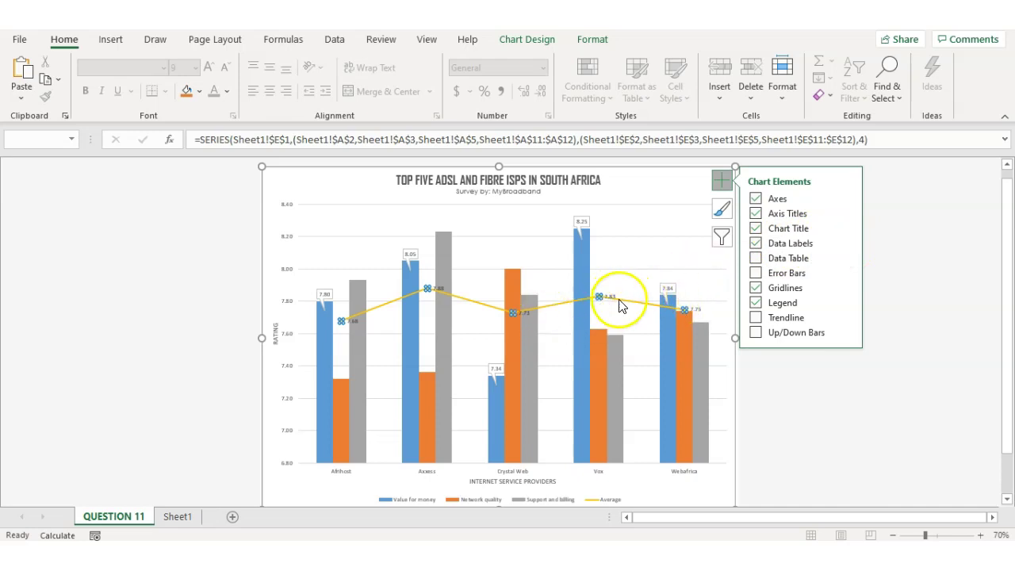
left_click(846, 243)
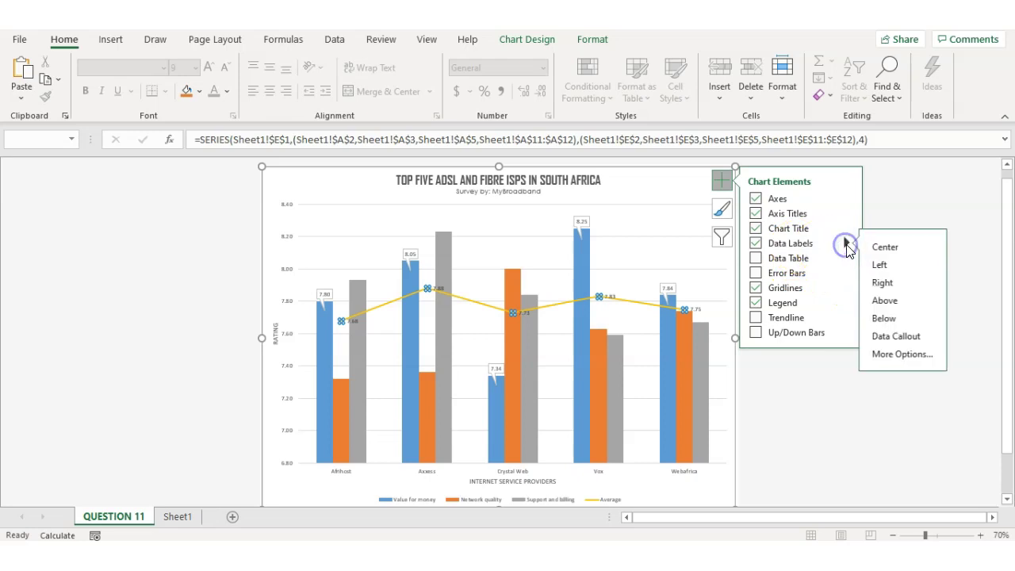
left_click(881, 318)
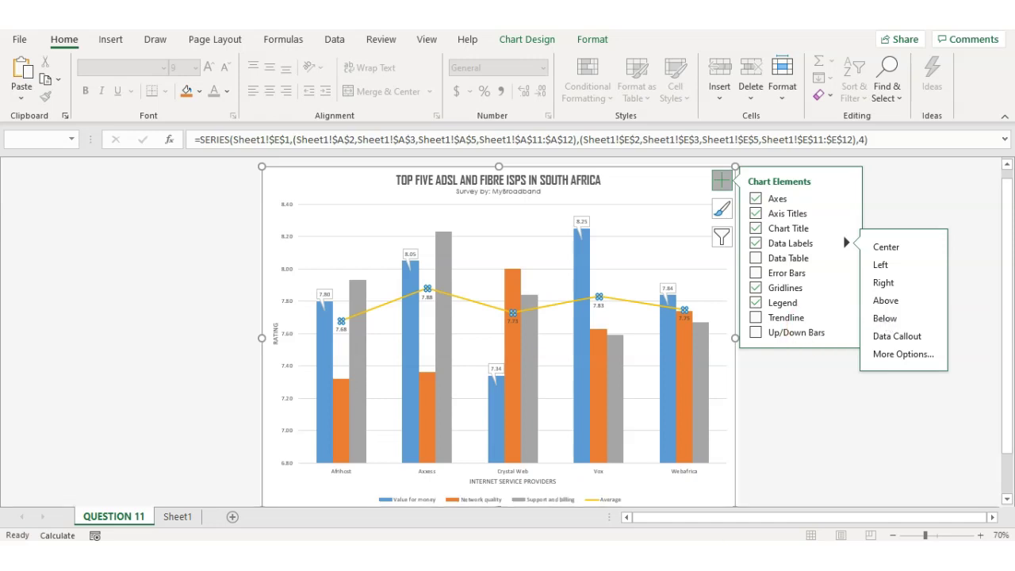
key("alt+Tab")
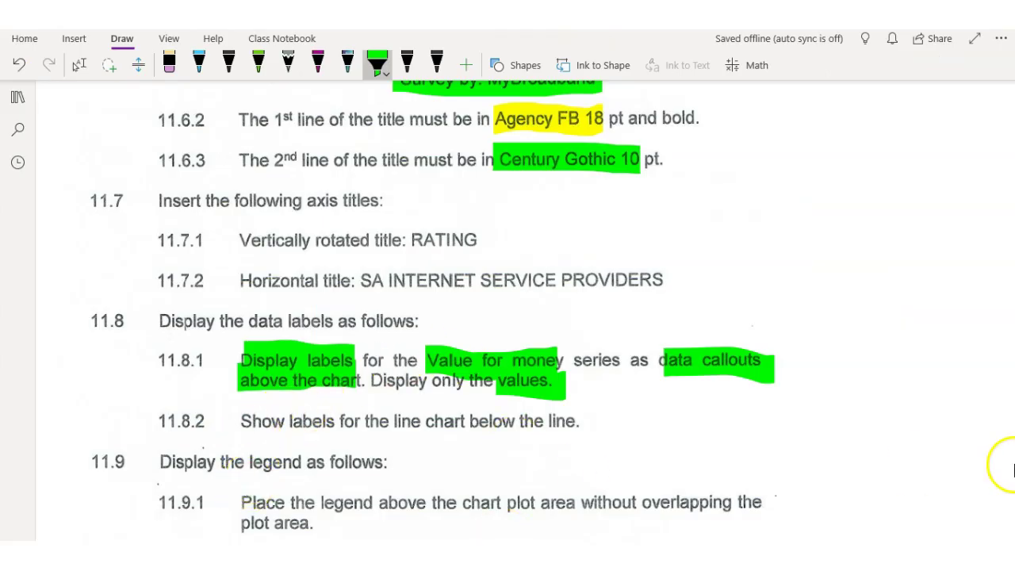
Review the legend, save and print instructions in OneNote up to 11.11, then return to Excel
scroll(771, 476, "down", 2)
scroll(671, 418, "up", 3)
scroll(703, 421, "down", 5)
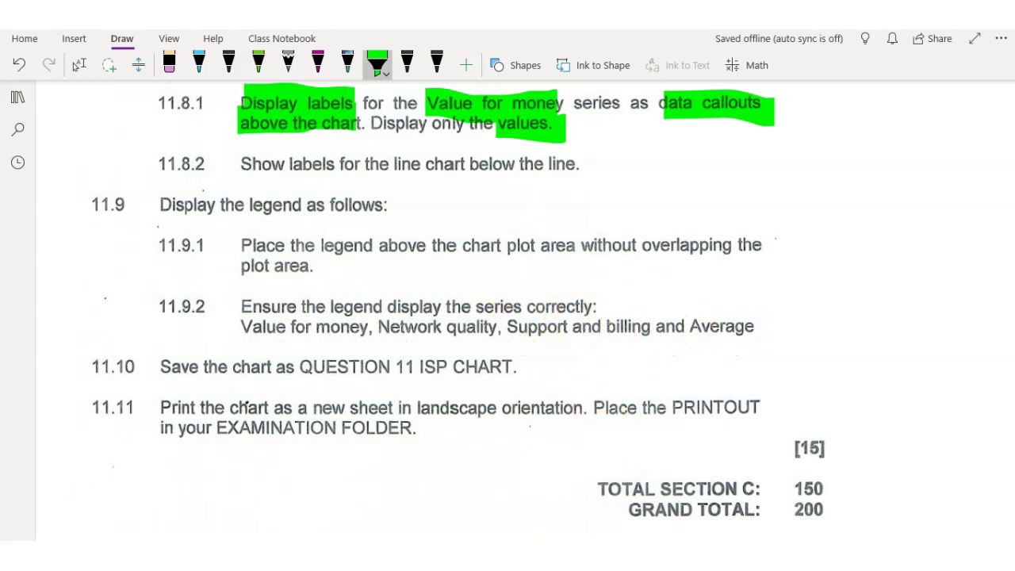
left_click(492, 555)
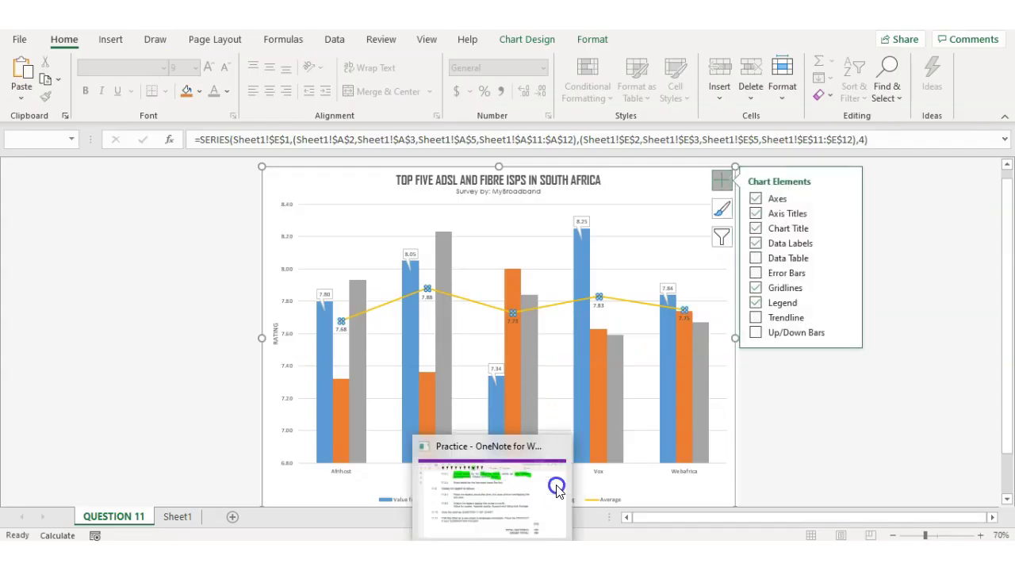
Set the combo chart's legend position to Top, above the plot area
left_click(628, 490)
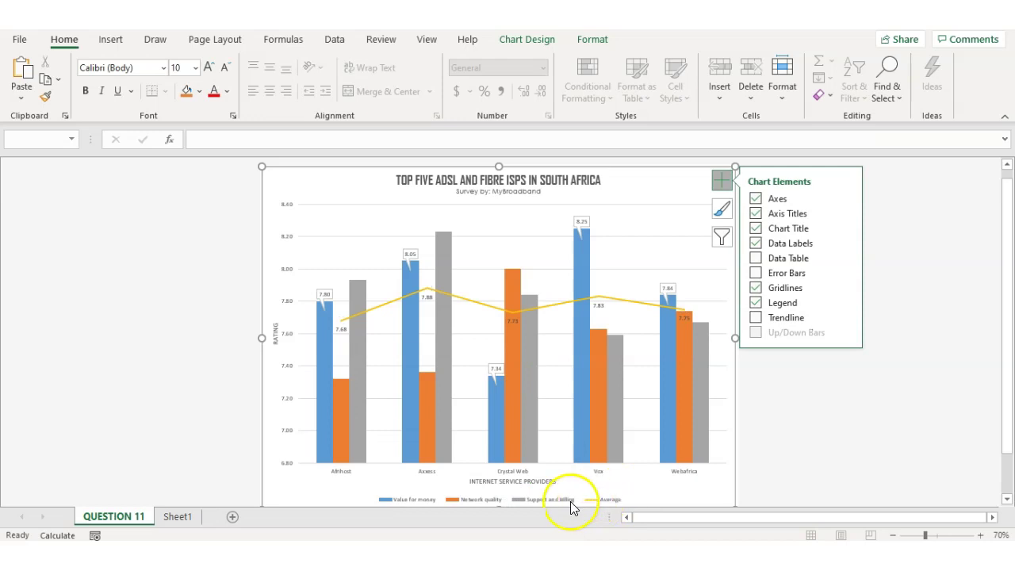
left_click(570, 504)
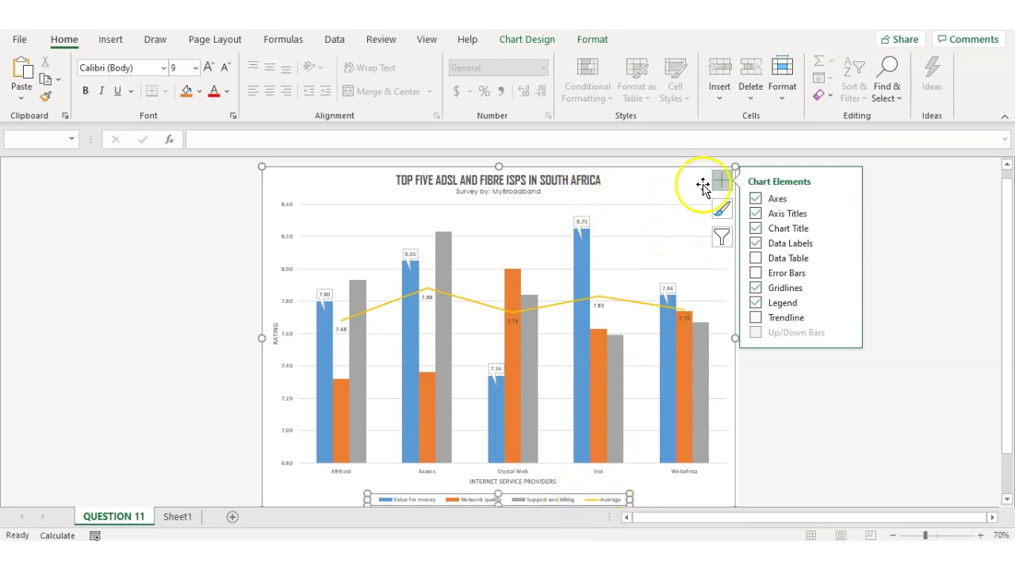
left_click(846, 302)
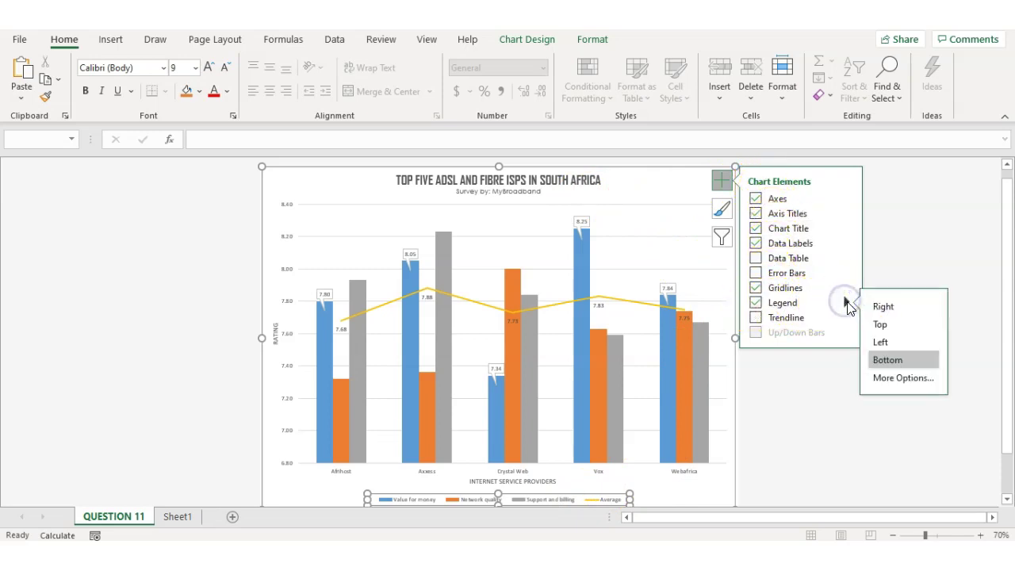
left_click(881, 325)
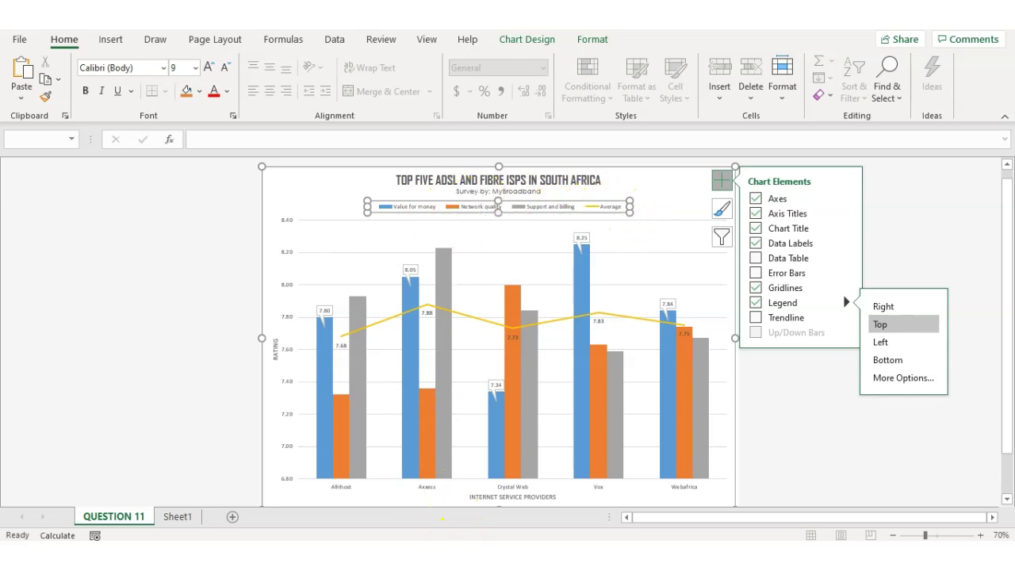
key("alt+Tab")
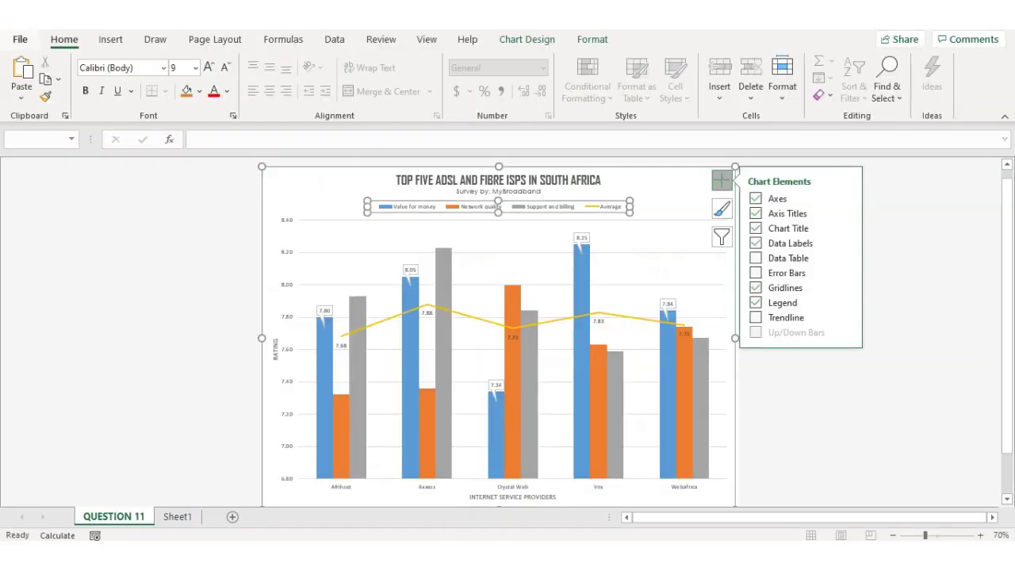
Open the File menu's Print page to preview the chart
left_click(18, 41)
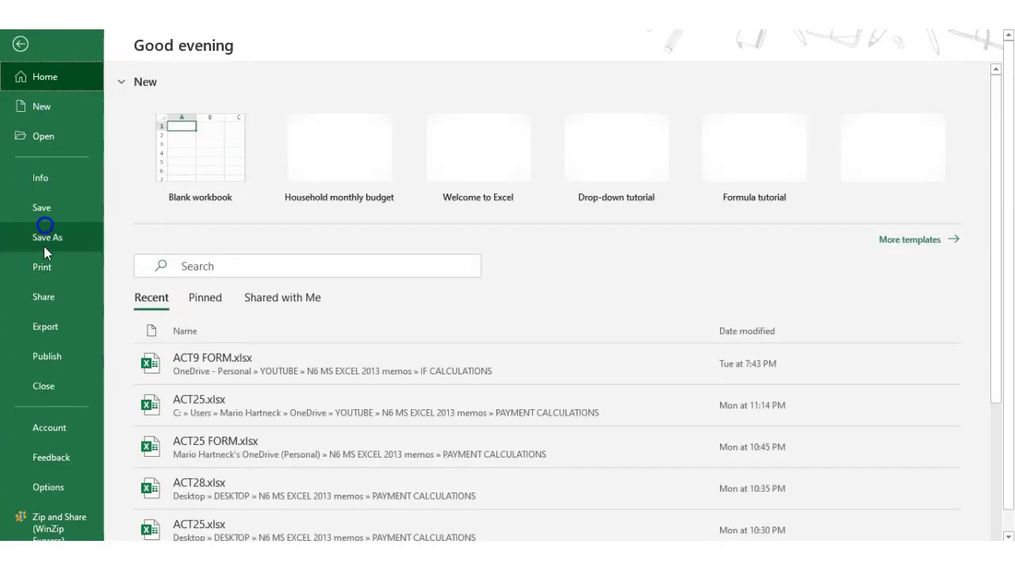
left_click(49, 261)
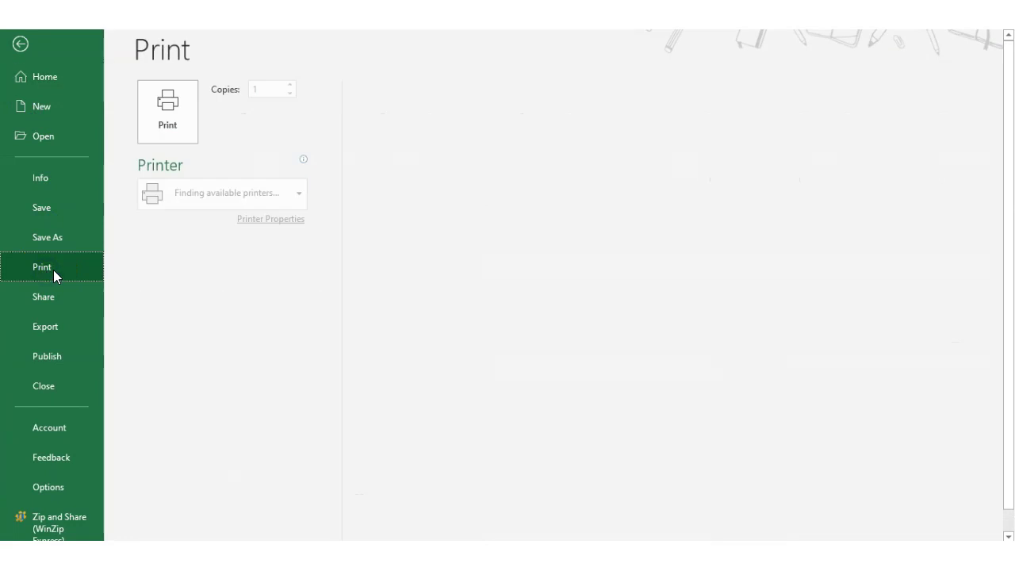